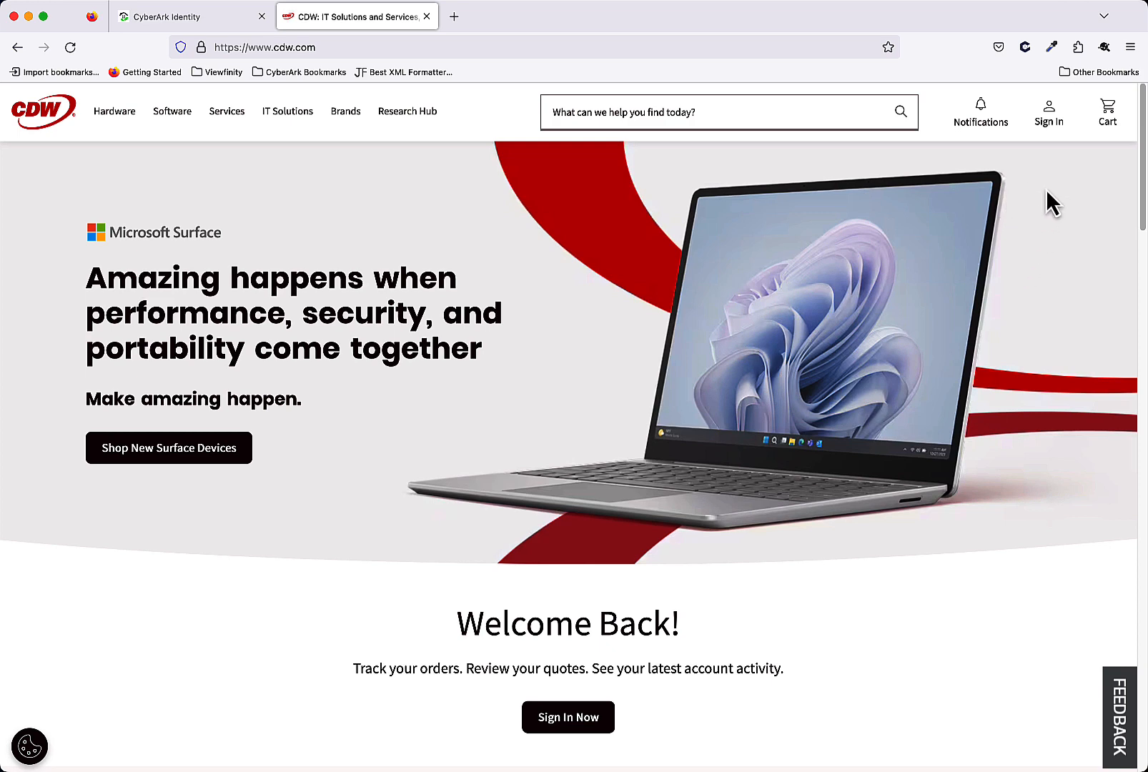
- Go to CDW's Sign In to Your Account page and bring up the CyberArk extension panel
{"action": "mouse_move", "coordinate": [1054, 118]}
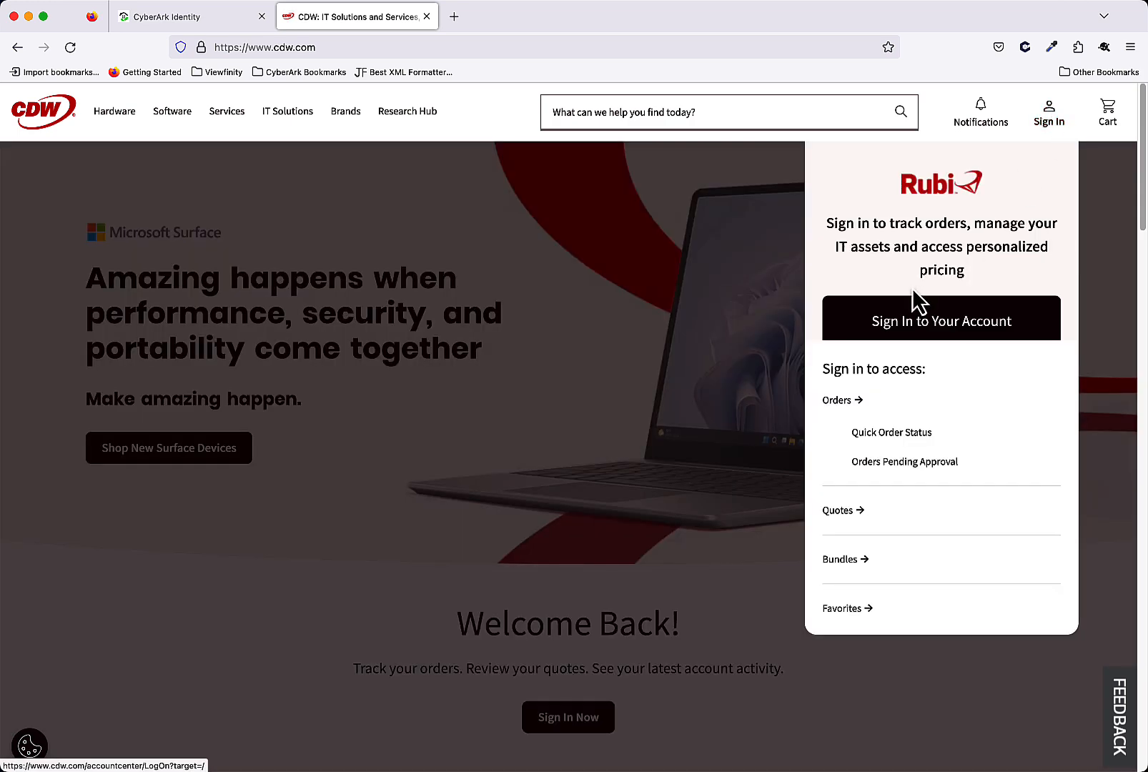
{"action": "left_click", "coordinate": [906, 326]}
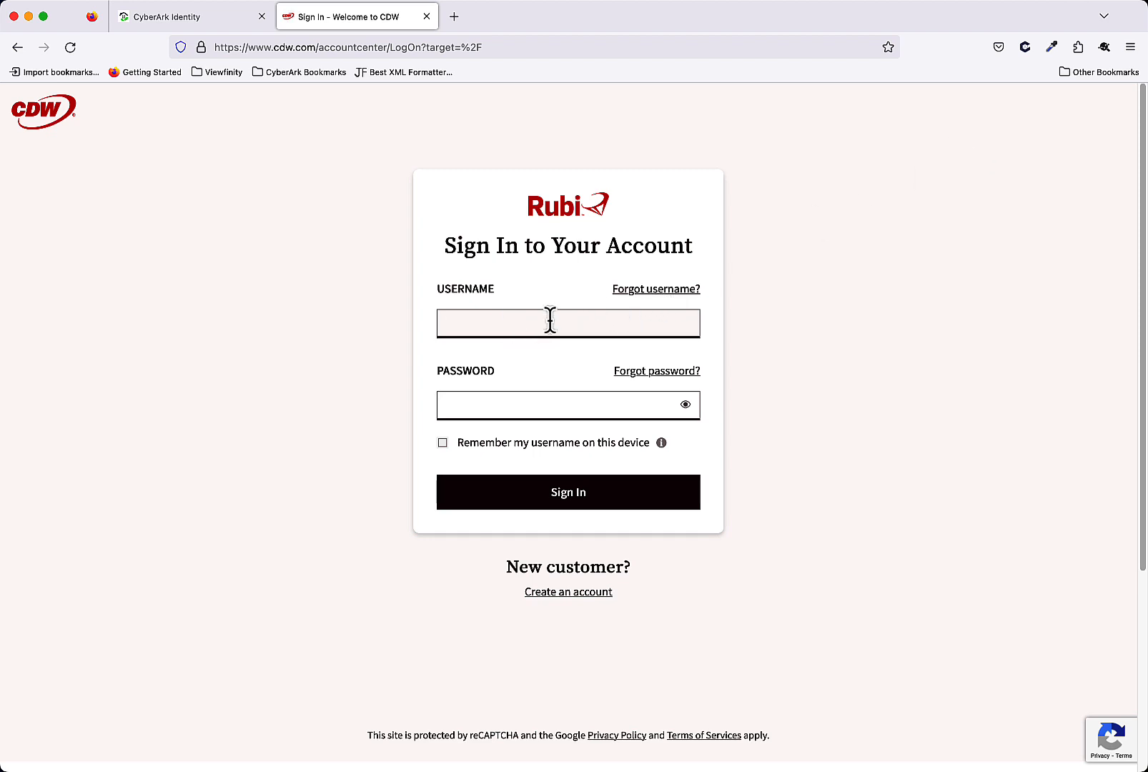
{"action": "left_click", "coordinate": [1033, 48]}
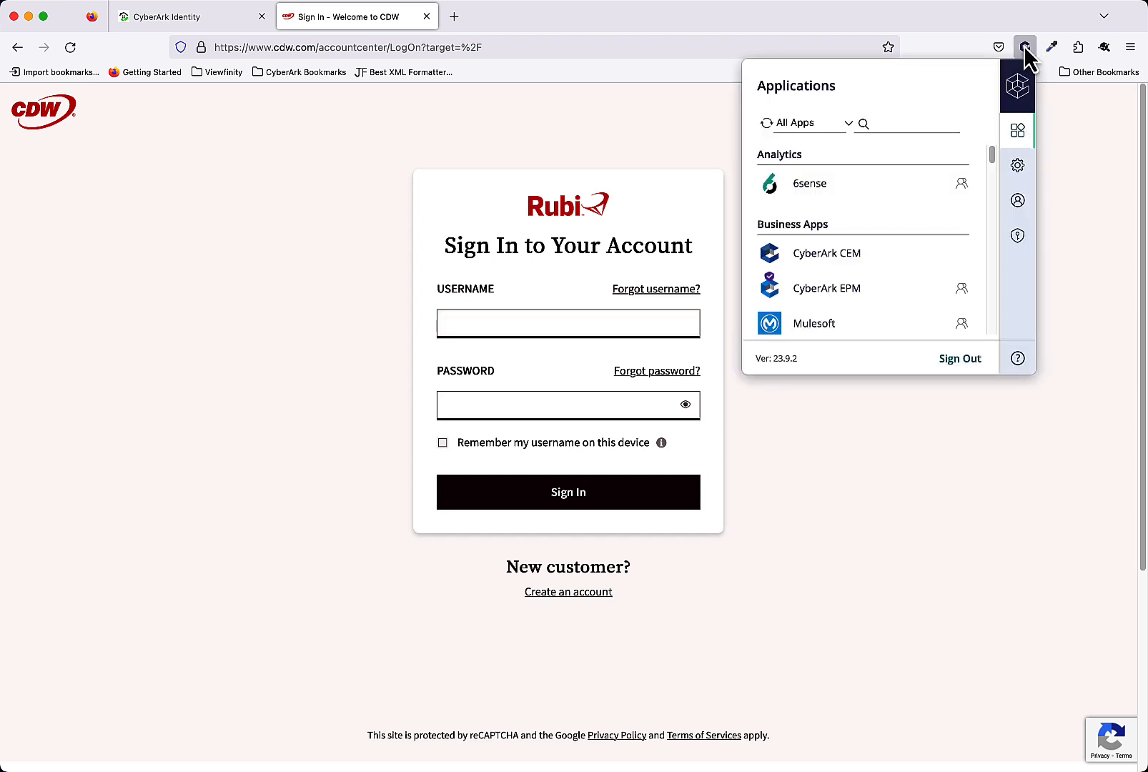
- Start a manual app capture from the extension's Advanced settings and capture CDW's username and password fields
{"action": "left_click", "coordinate": [1018, 169]}
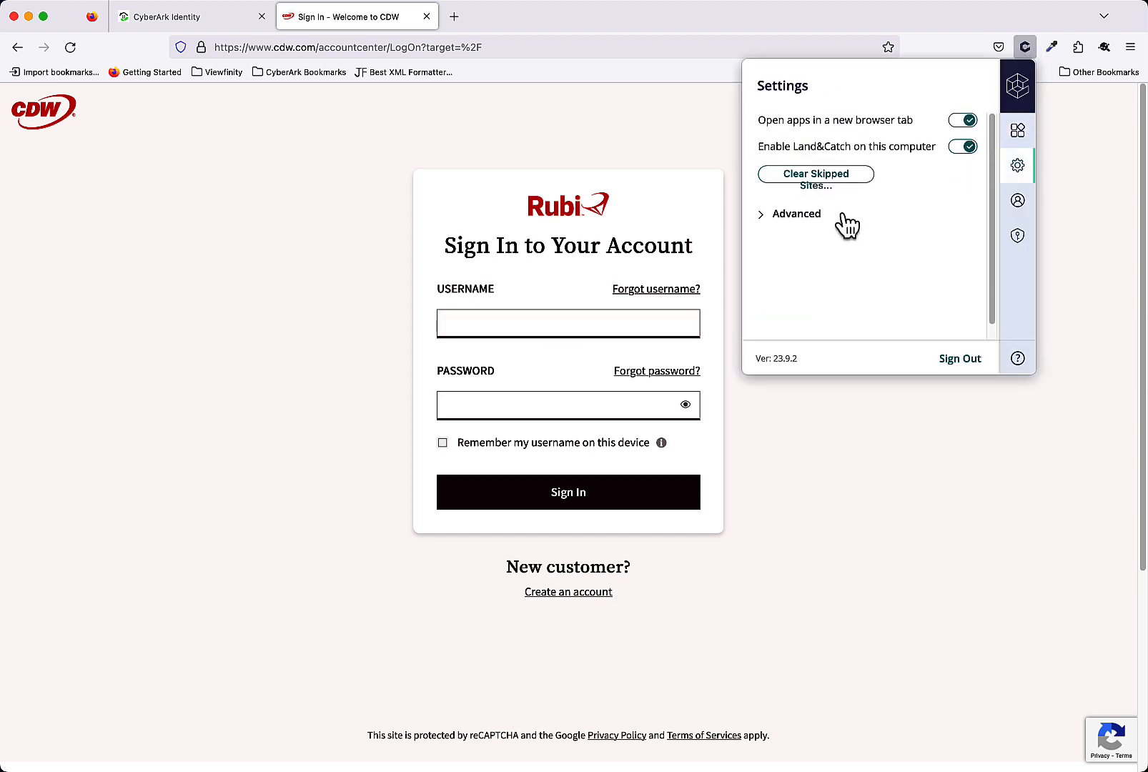
{"action": "left_click", "coordinate": [815, 217]}
{"action": "left_click", "coordinate": [837, 336]}
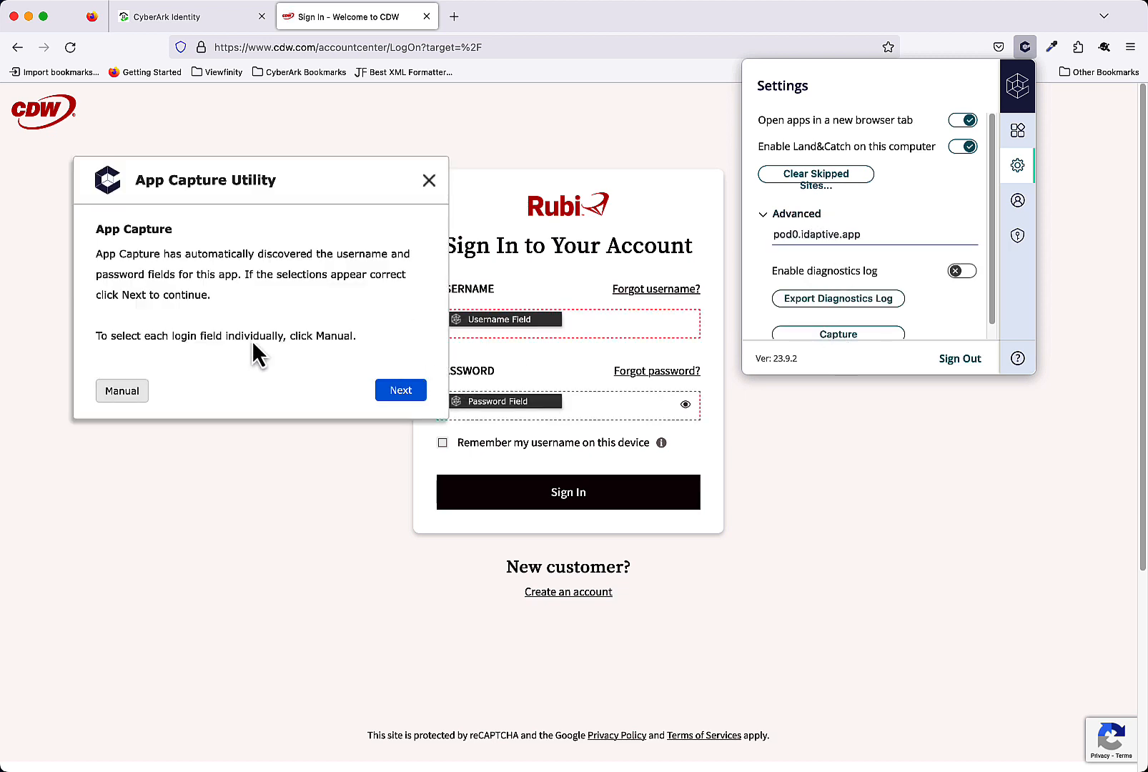
{"action": "left_click", "coordinate": [122, 398]}
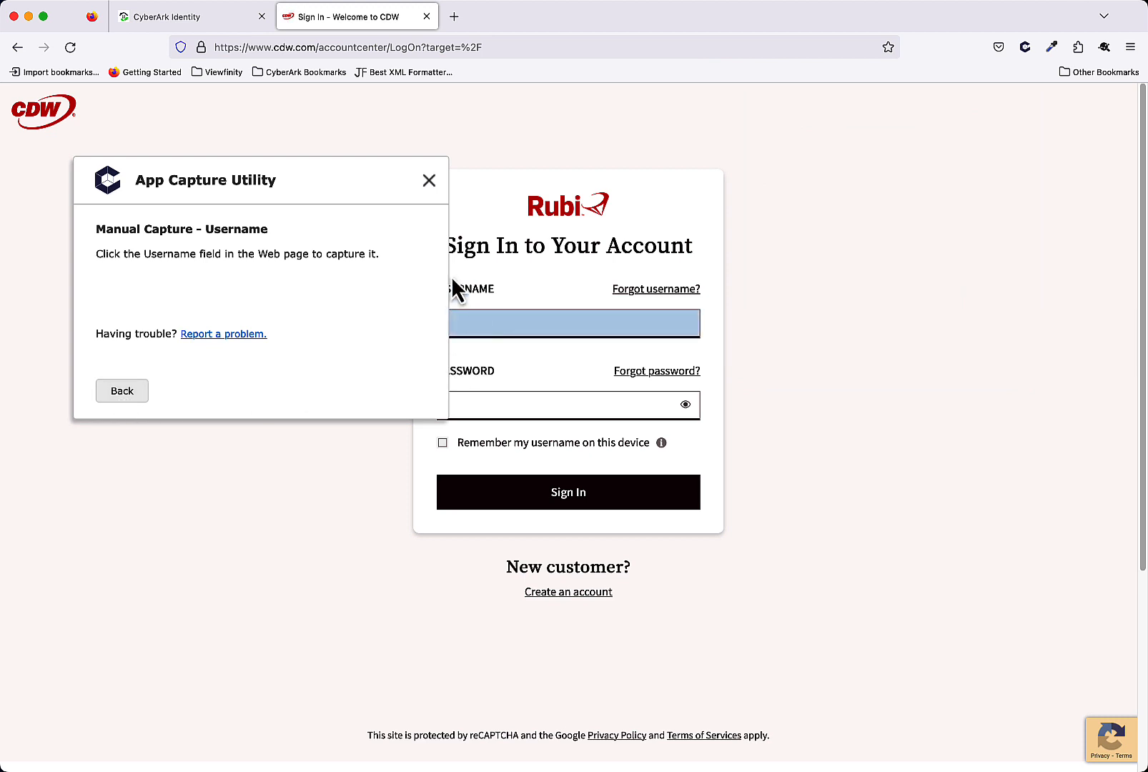
{"action": "left_click_drag", "start_coordinate": [361, 185], "coordinate": [318, 192]}
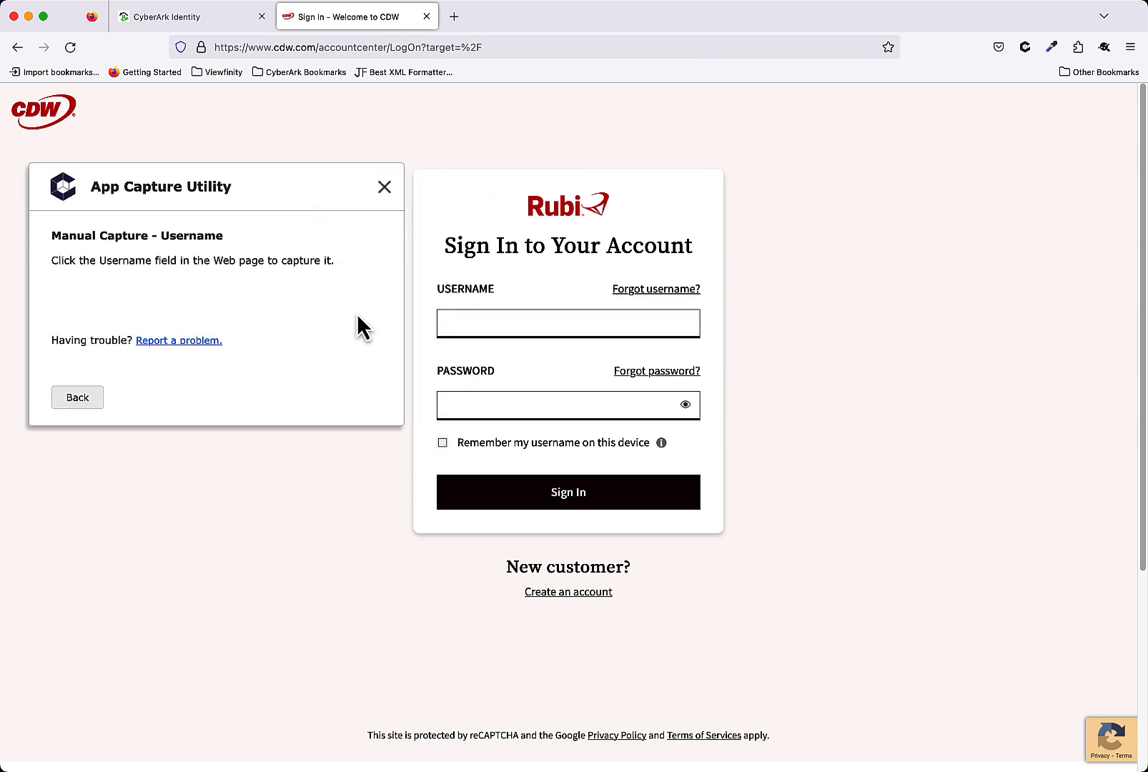
{"action": "left_click", "coordinate": [523, 322]}
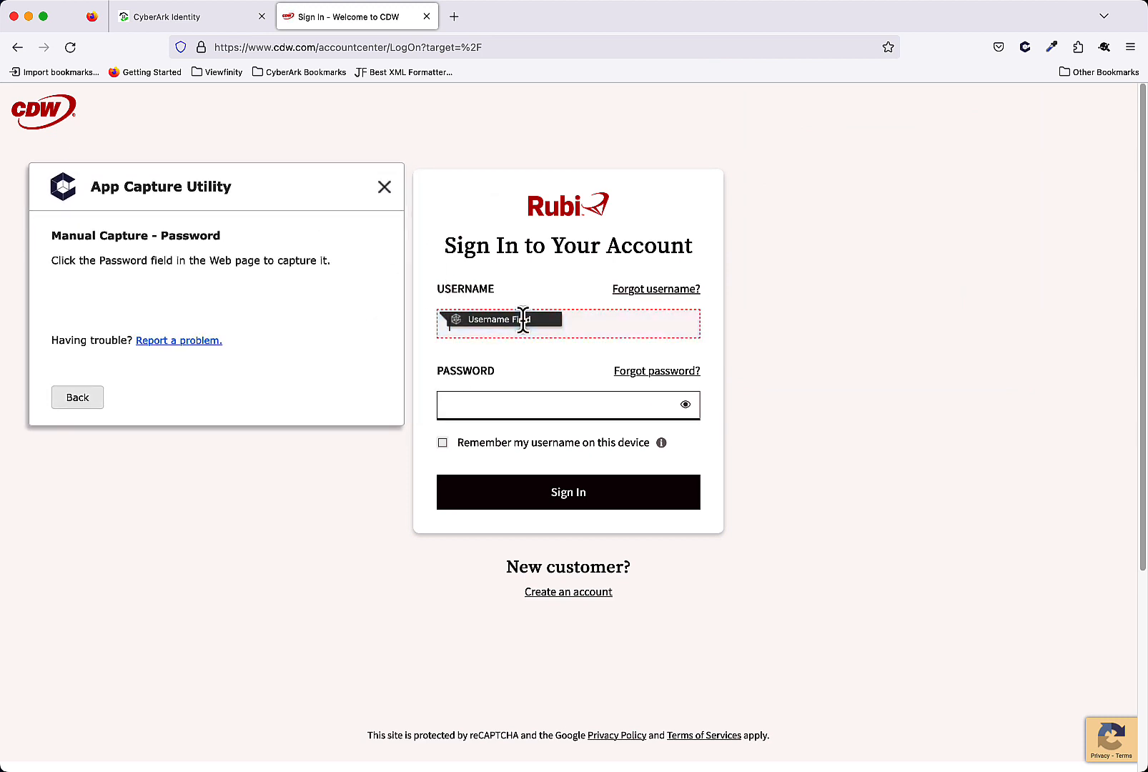
{"action": "left_click", "coordinate": [505, 405]}
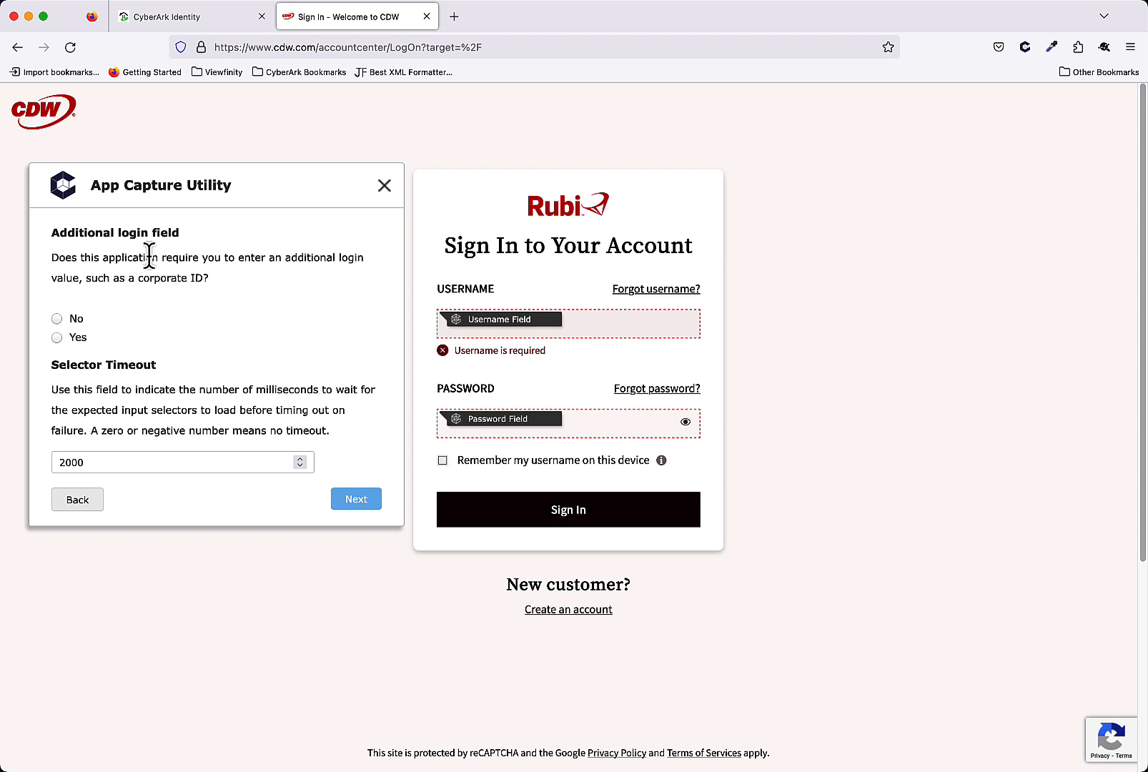
- Declare no additional login field, keep the 2000 selector timeout, and capture the Sign In button as submit
{"action": "left_click", "coordinate": [57, 322]}
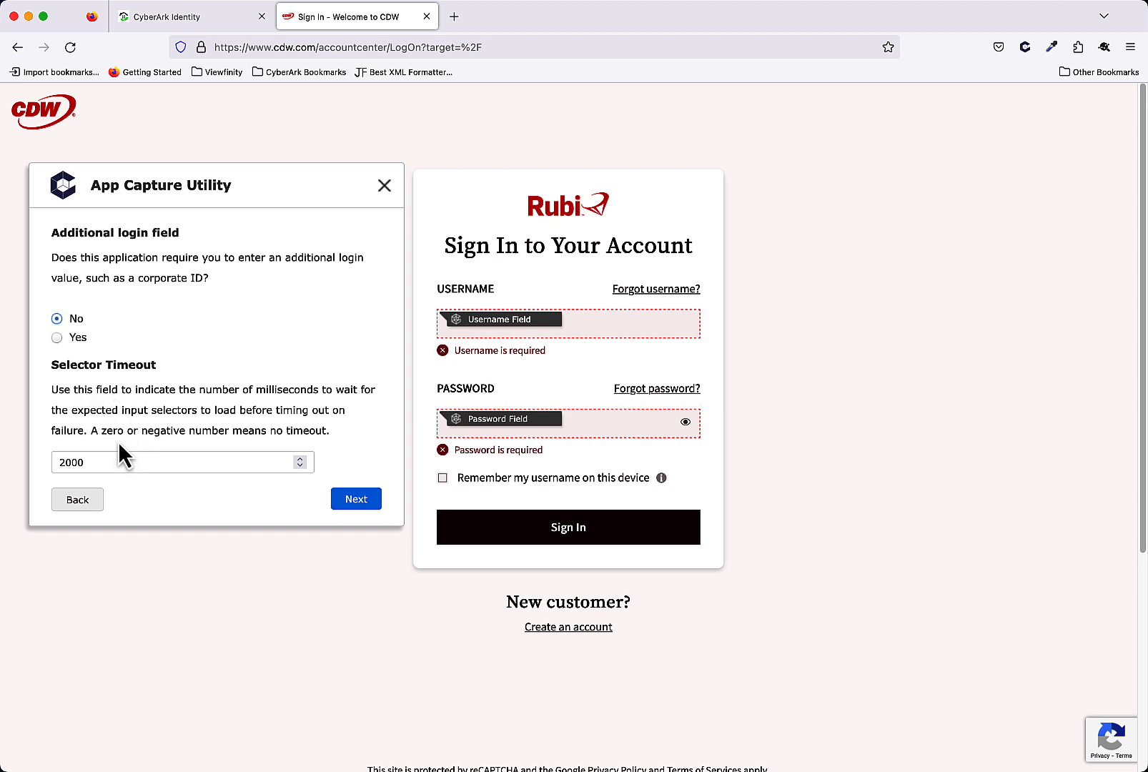
{"action": "left_click_drag", "start_coordinate": [84, 462], "coordinate": [62, 463]}
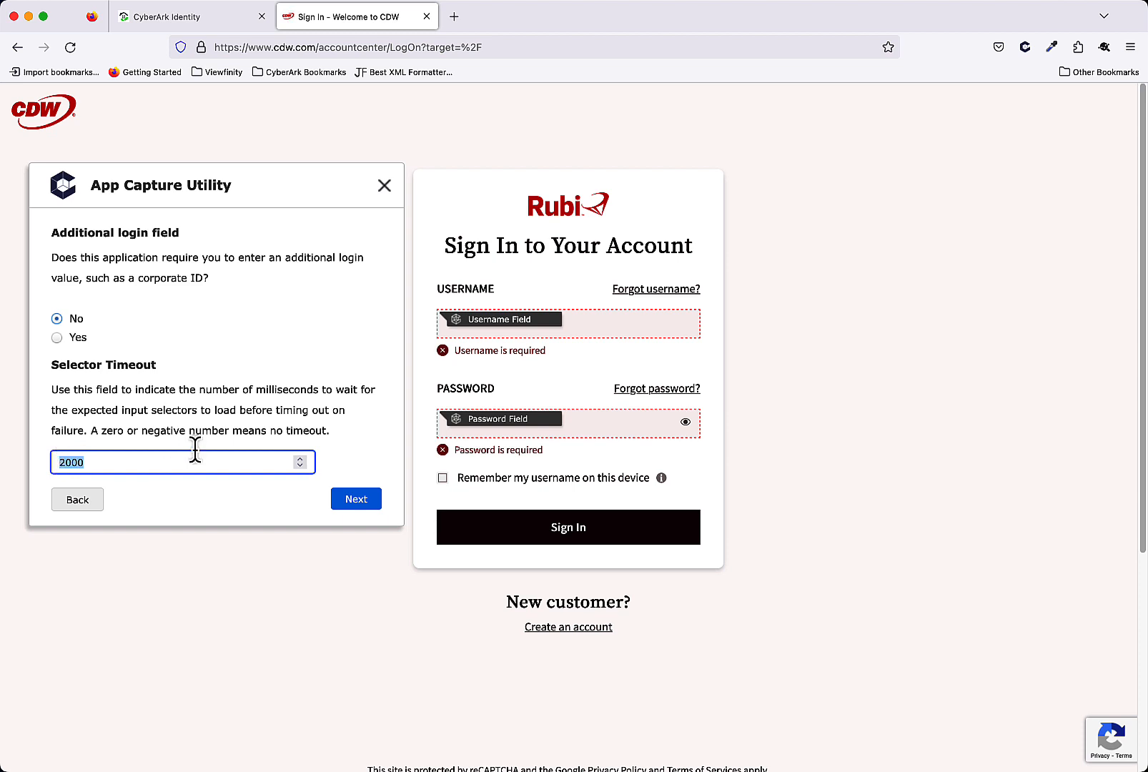
{"action": "left_click", "coordinate": [356, 499]}
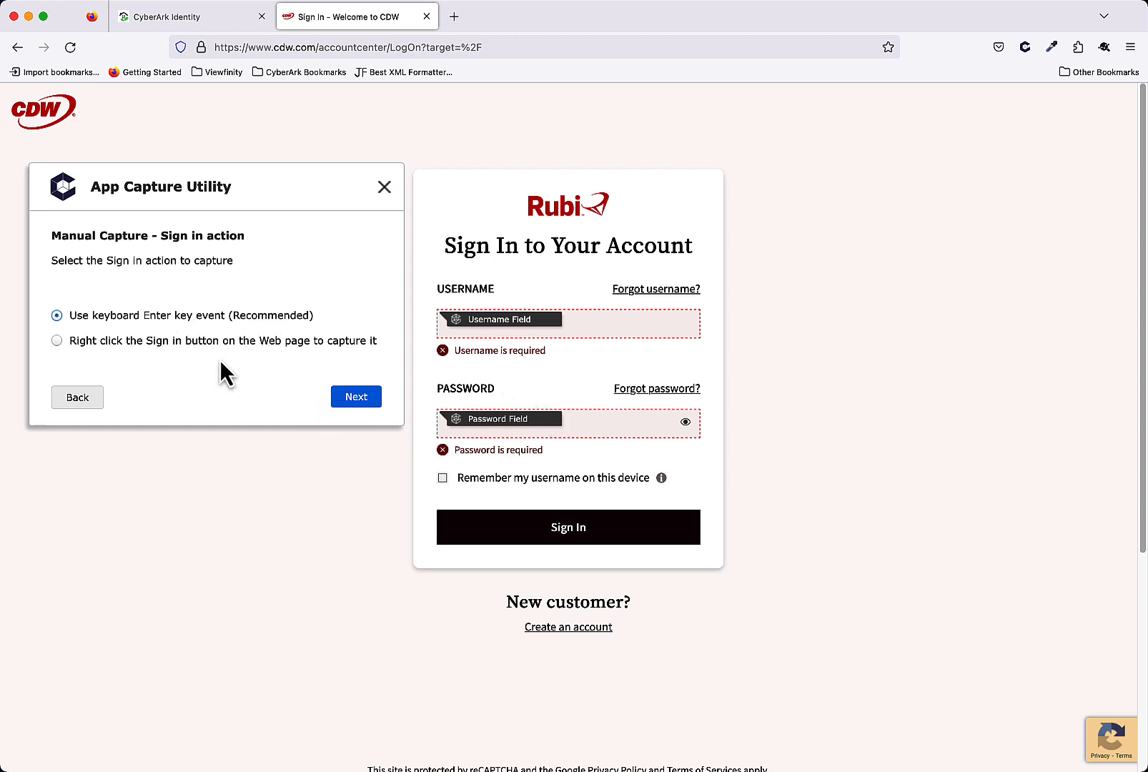
{"action": "left_click", "coordinate": [122, 342]}
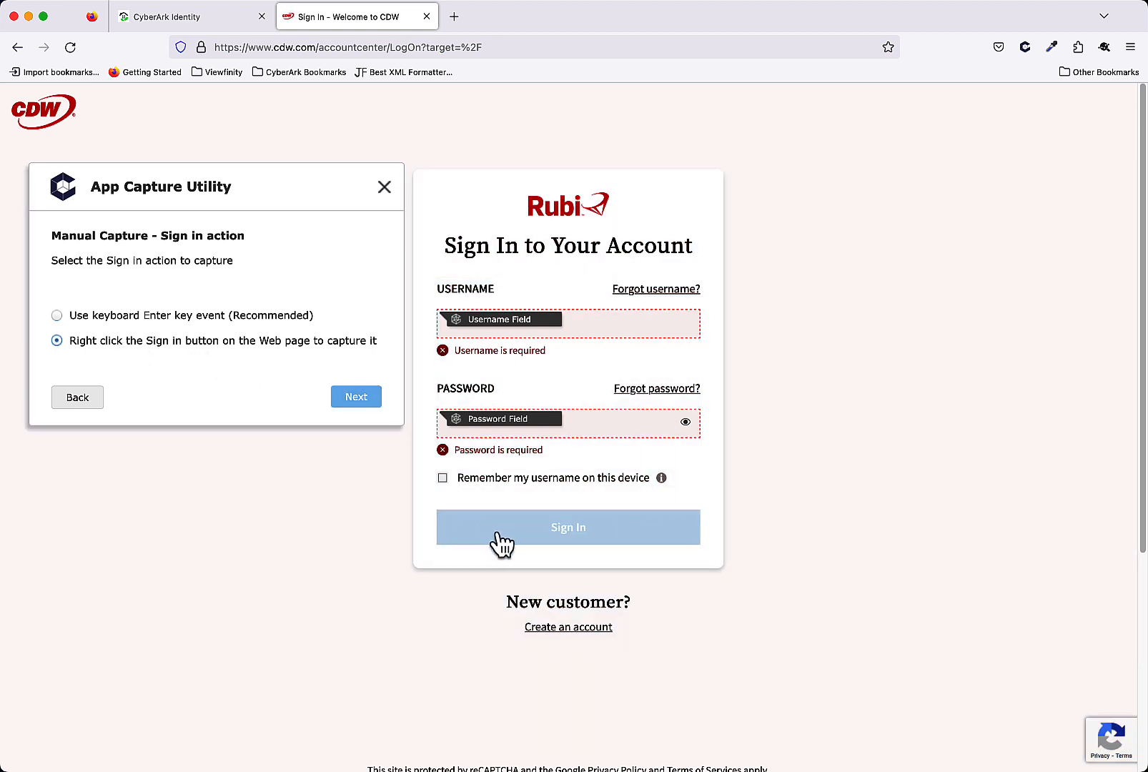
{"action": "right_click", "coordinate": [512, 529]}
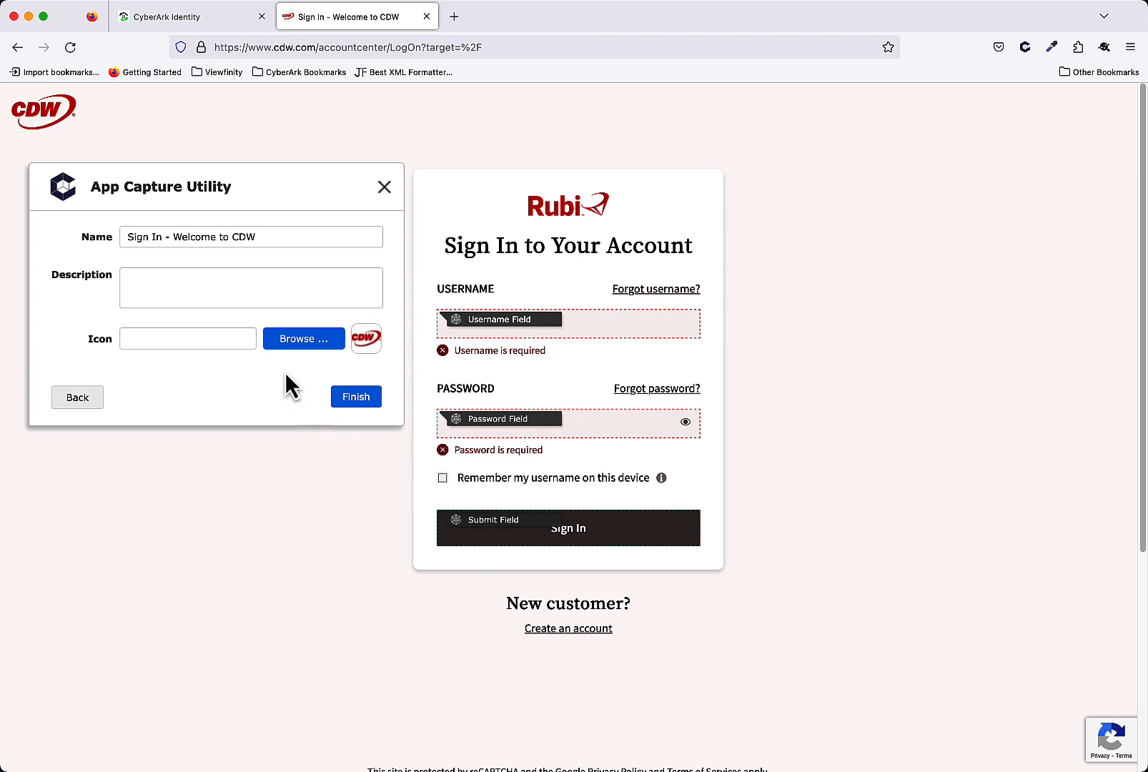
- Describe the app as 'Firefox Captured CDW Login' and rename it 'CDW - Firefox Captured'
{"action": "left_click", "coordinate": [184, 274]}
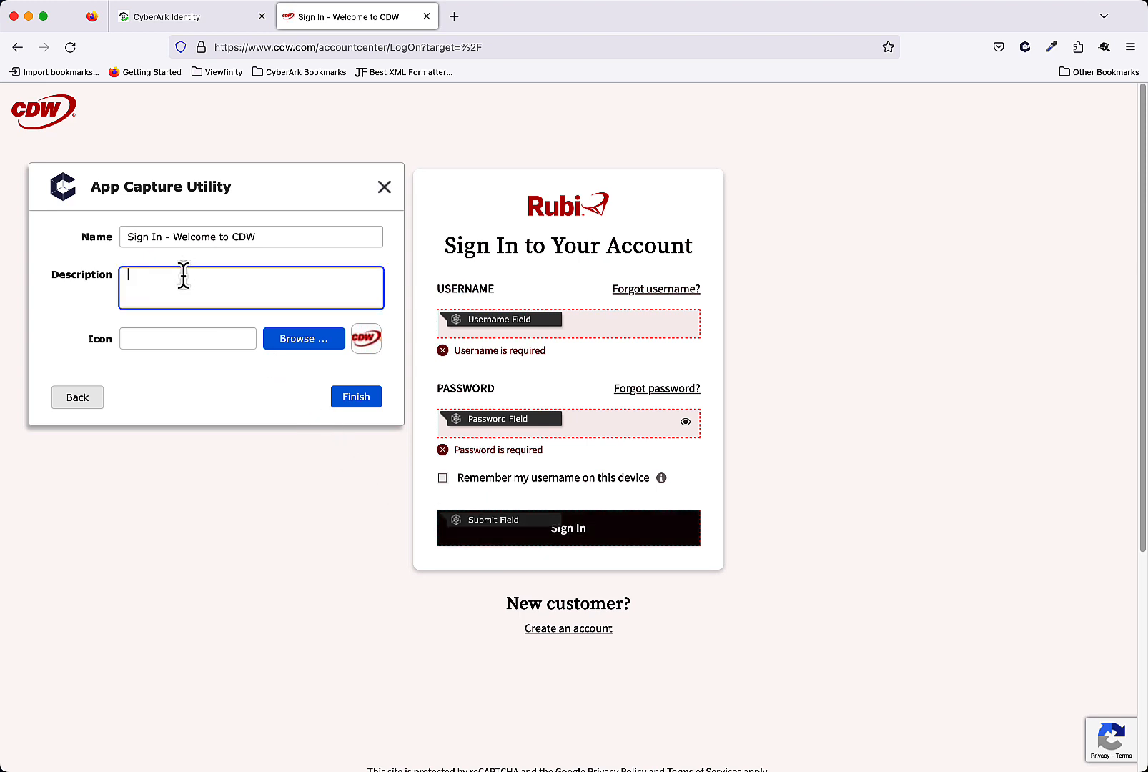
{"action": "type", "text": "Firefox Captured CDW Login"}
{"action": "left_click_drag", "start_coordinate": [238, 231], "coordinate": [20, 234]}
{"action": "key", "text": "BackSpace"}
{"action": "left_click", "coordinate": [154, 237]}
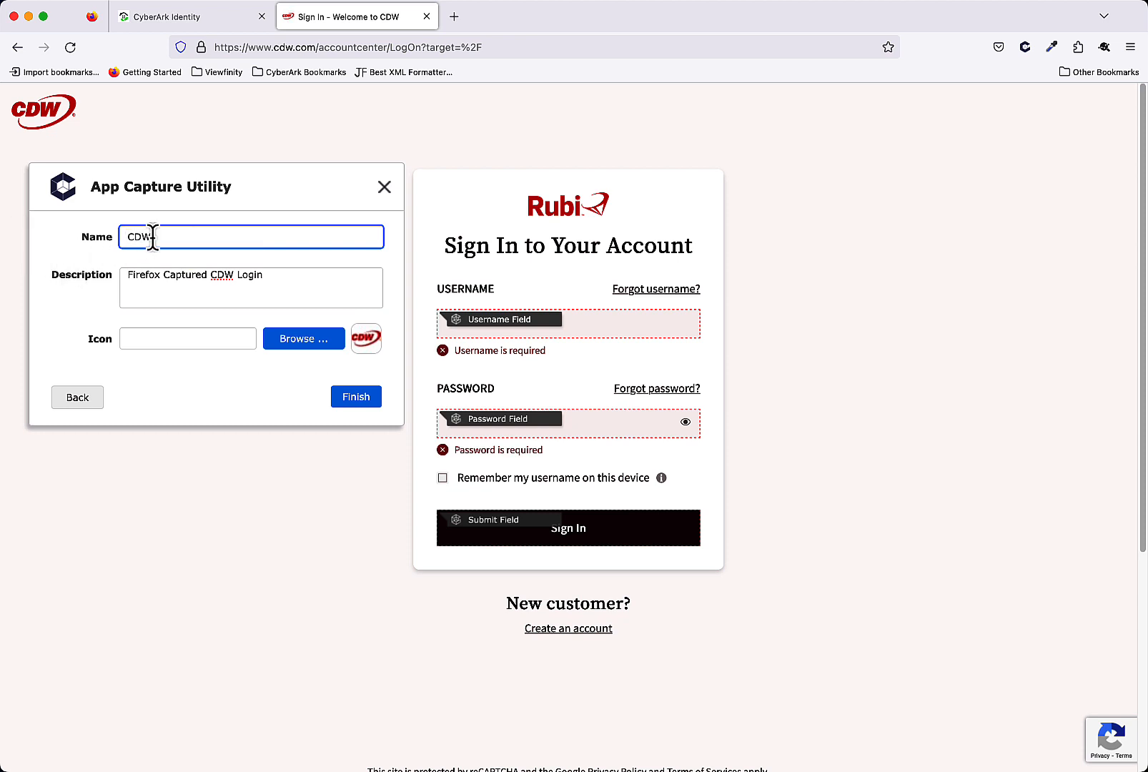
{"action": "type", "text": "- Firefox Captured"}
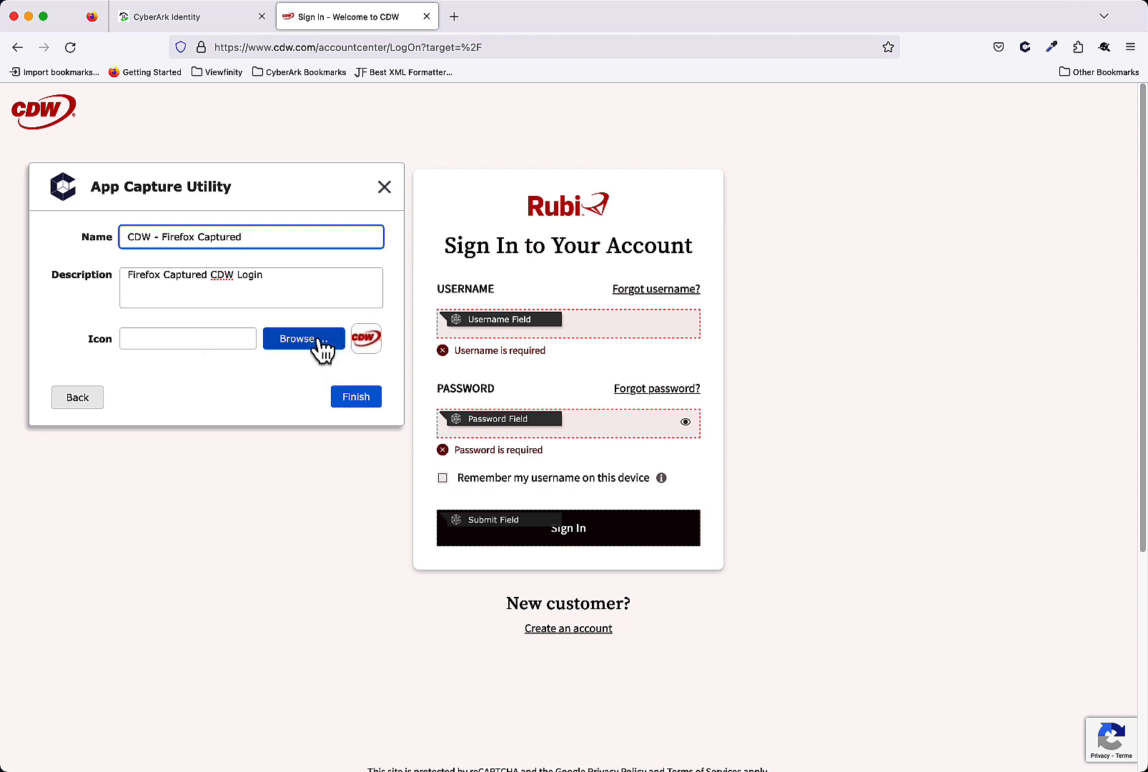
- Finish the capture and submit the app to the Admin Portal
{"action": "left_click", "coordinate": [357, 405]}
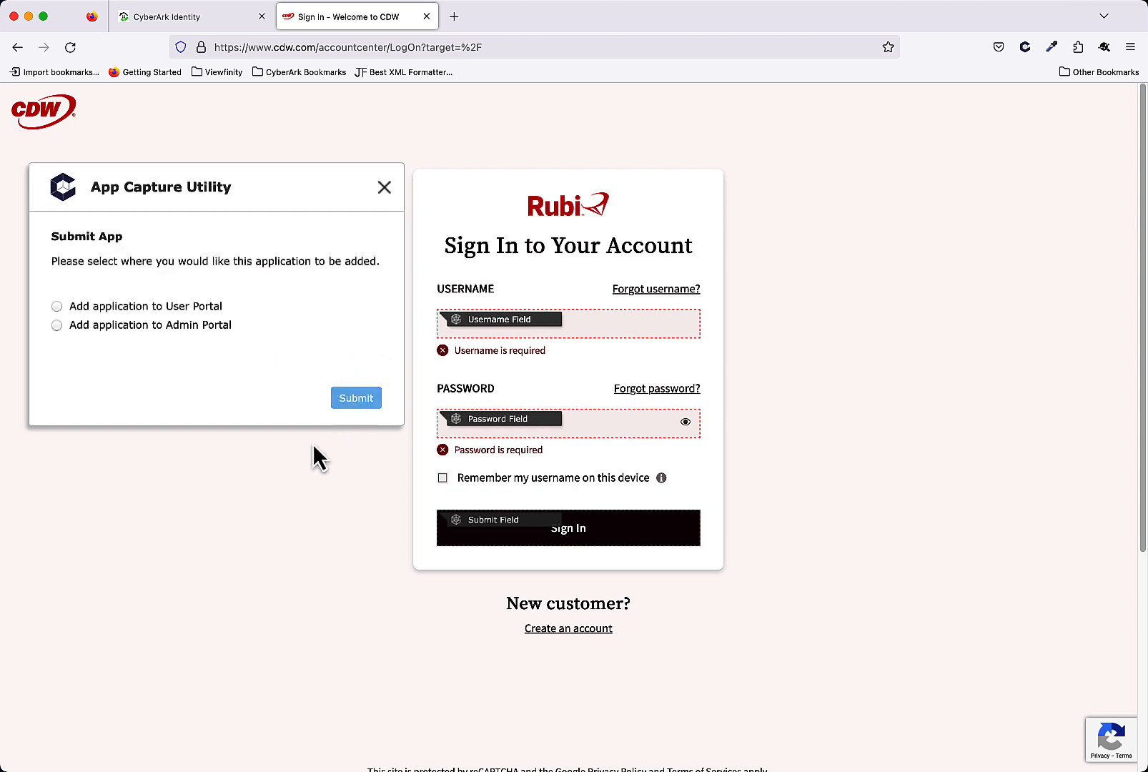
{"action": "left_click", "coordinate": [170, 329]}
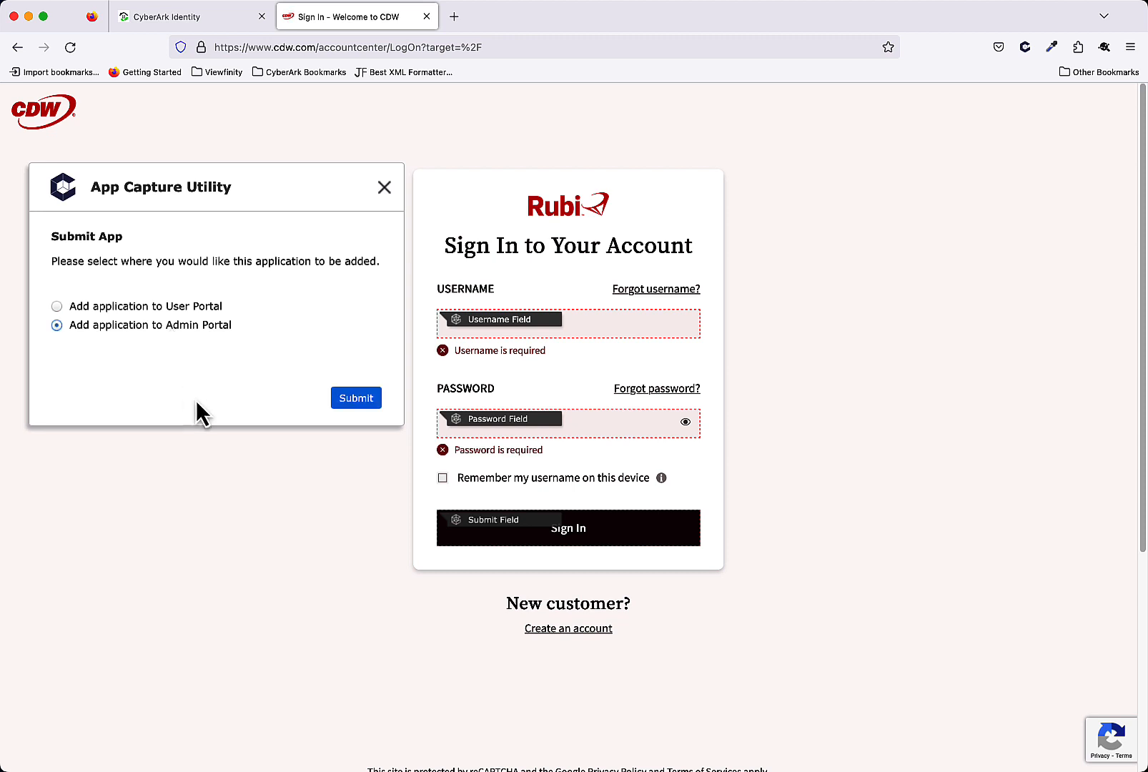
{"action": "left_click", "coordinate": [352, 400]}
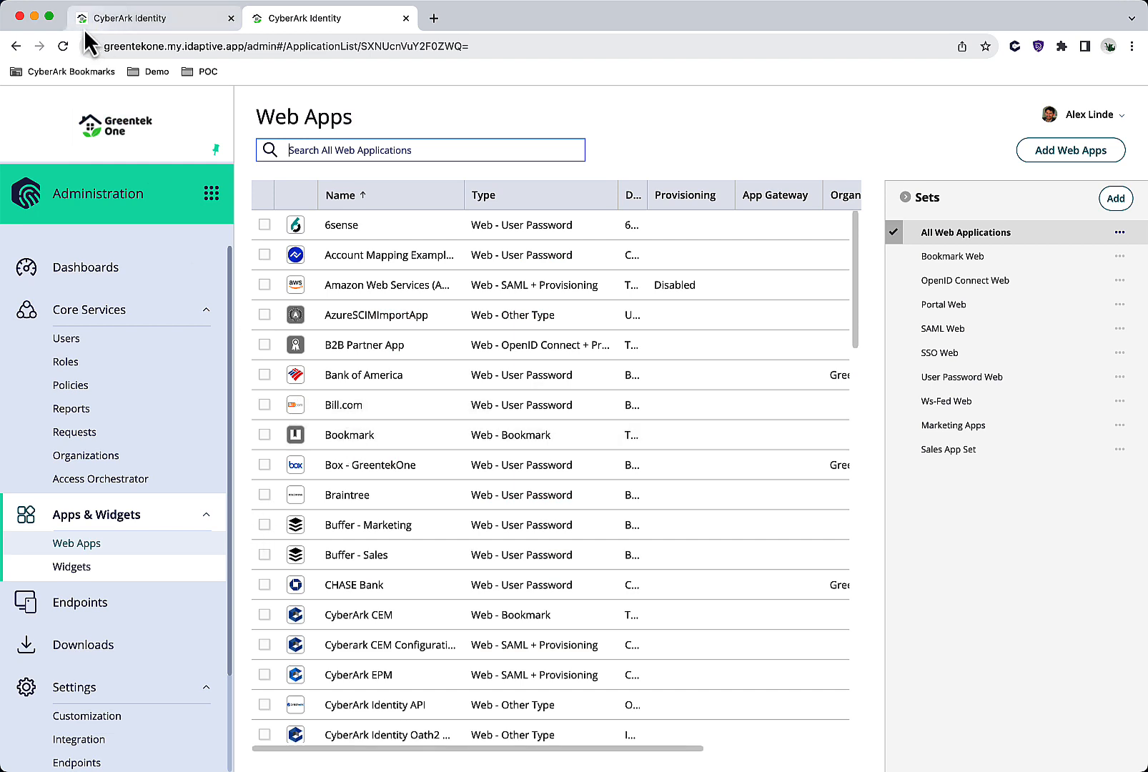
- Search the web apps for 'cdw' and open CDW - Firefox Captured's Permissions page
{"action": "left_click", "coordinate": [64, 46]}
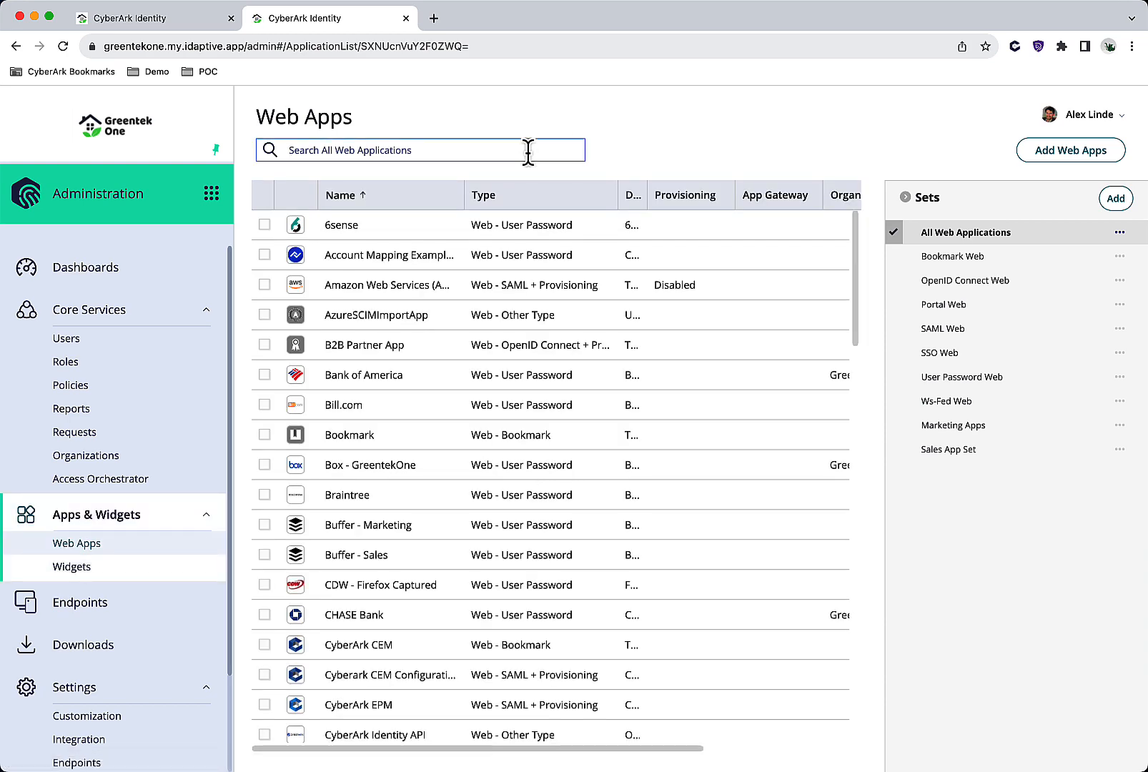
{"action": "left_click", "coordinate": [527, 151]}
{"action": "type", "text": "cdw"}
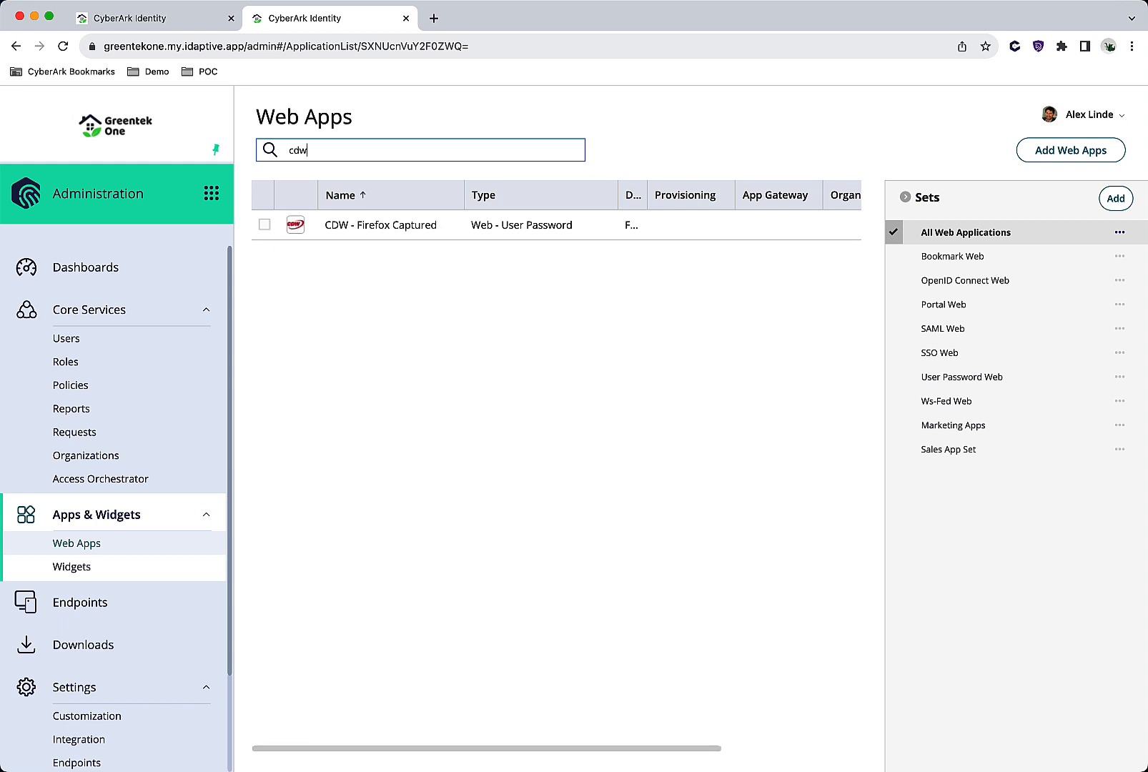
{"action": "left_click", "coordinate": [419, 226]}
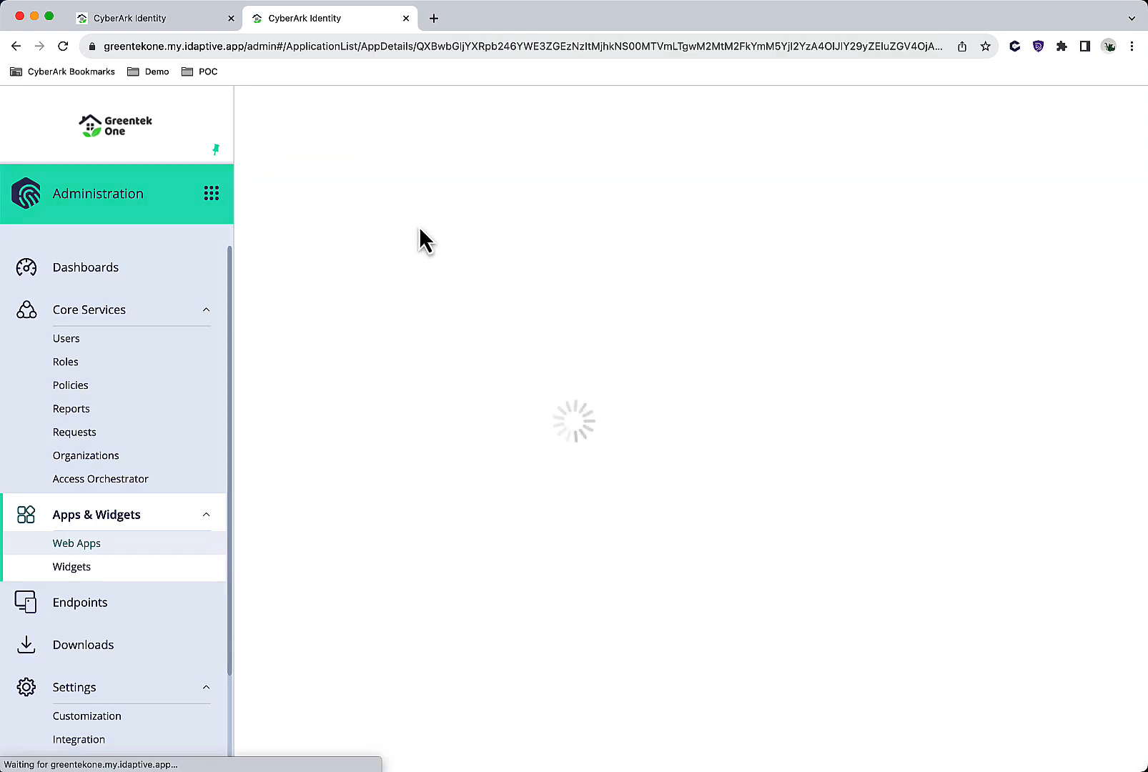
{"action": "left_click", "coordinate": [296, 296]}
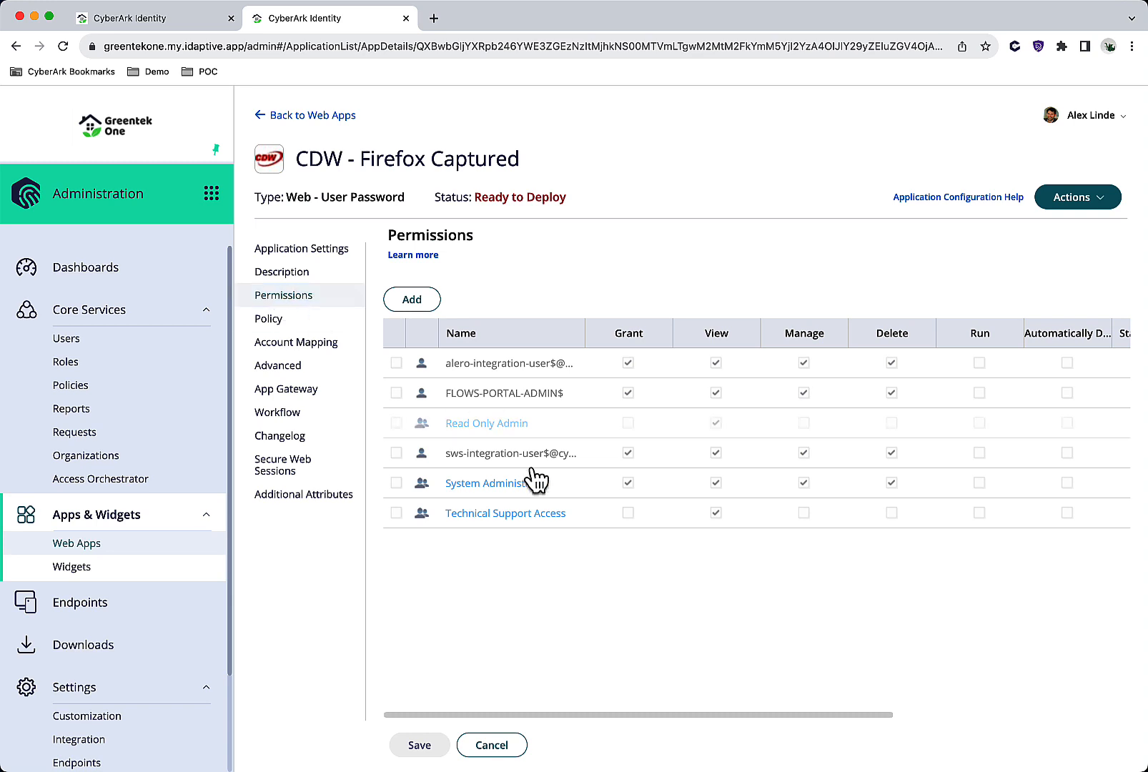
- Grant the searched user only Run permission on the app and save, deploying it
{"action": "left_click", "coordinate": [412, 299]}
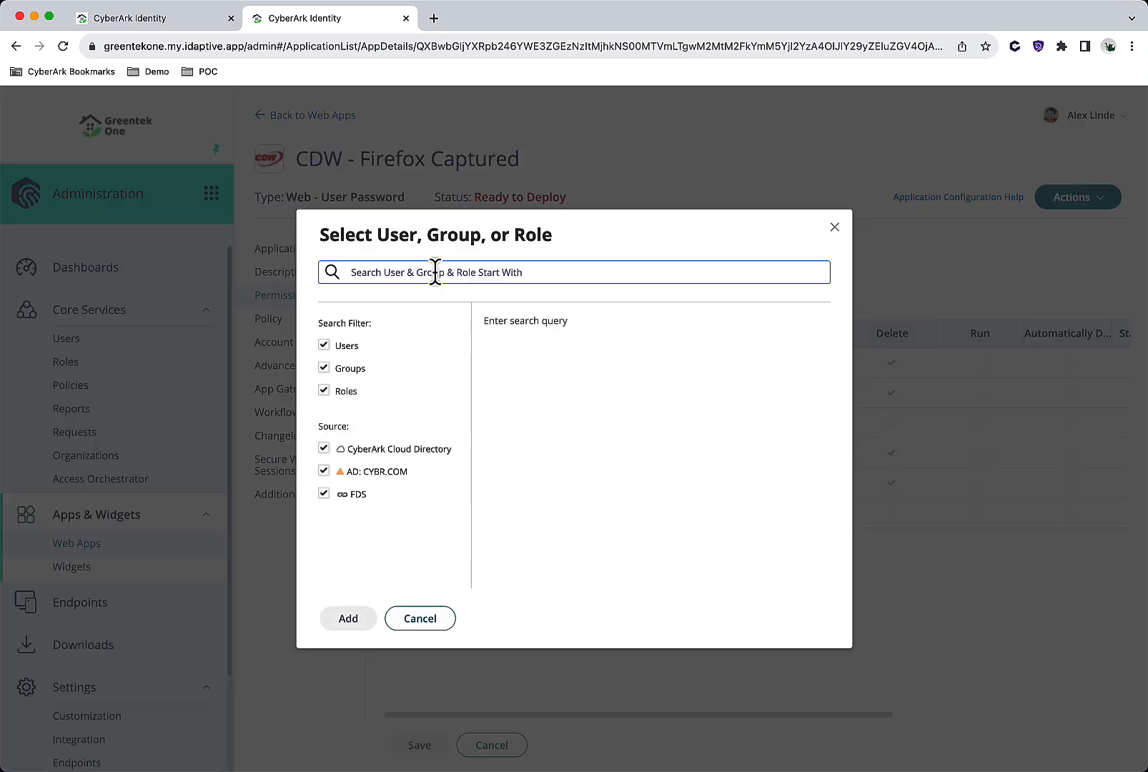
{"action": "type", "text": "mike"}
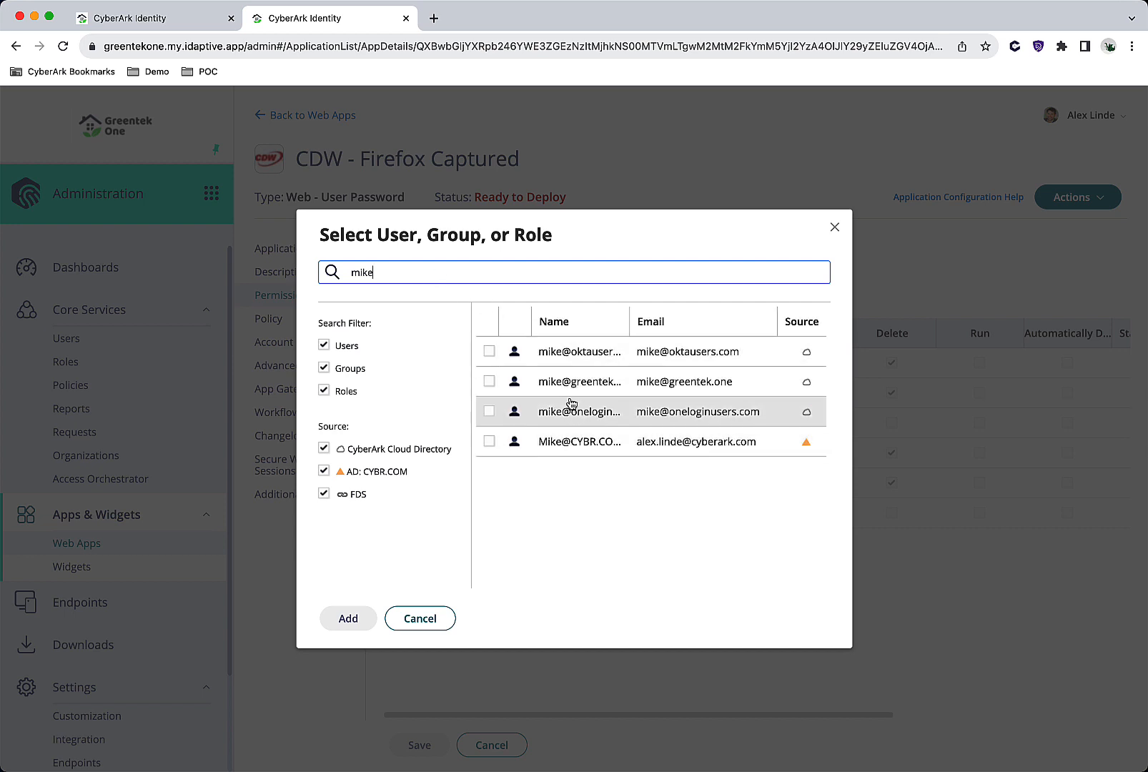
{"action": "left_click", "coordinate": [567, 385]}
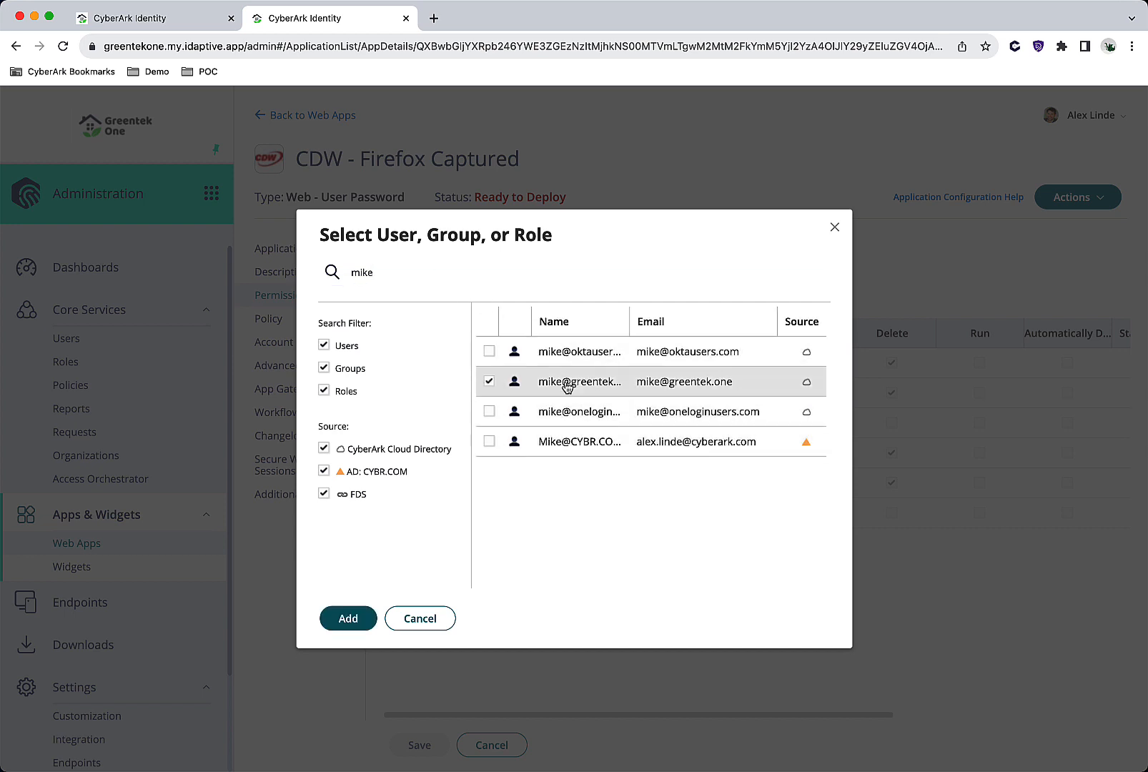
{"action": "left_click", "coordinate": [347, 621]}
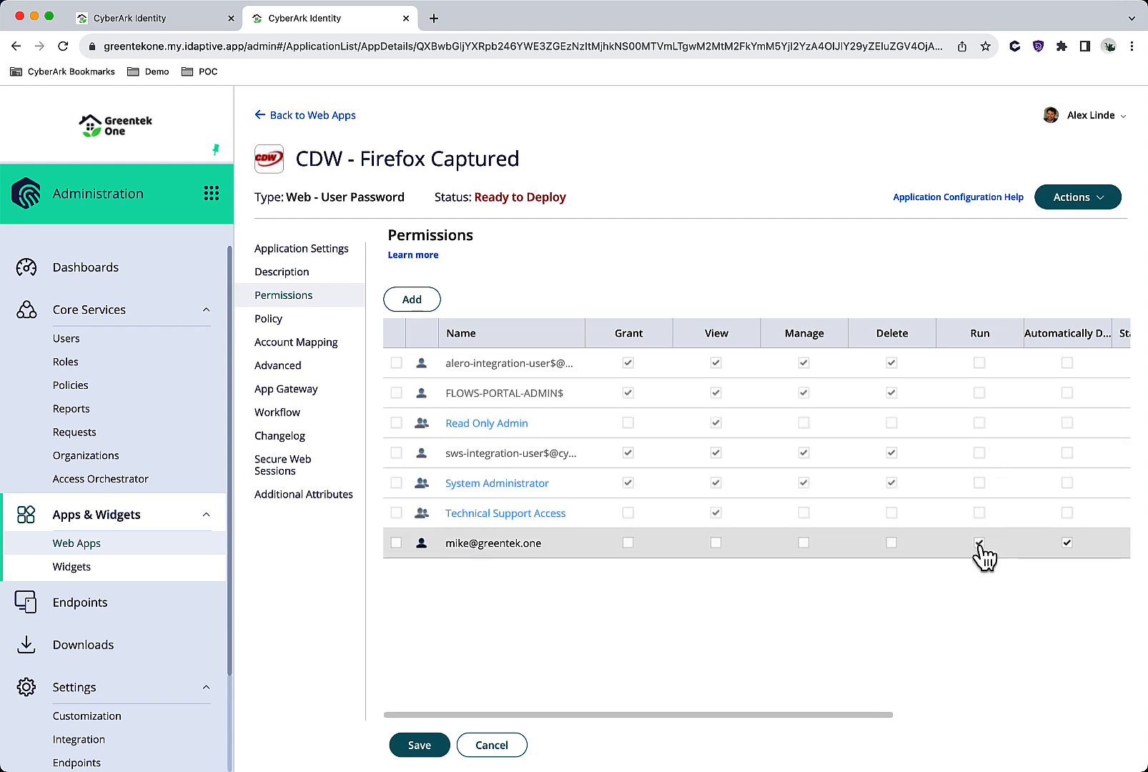
{"action": "left_click", "coordinate": [1067, 545]}
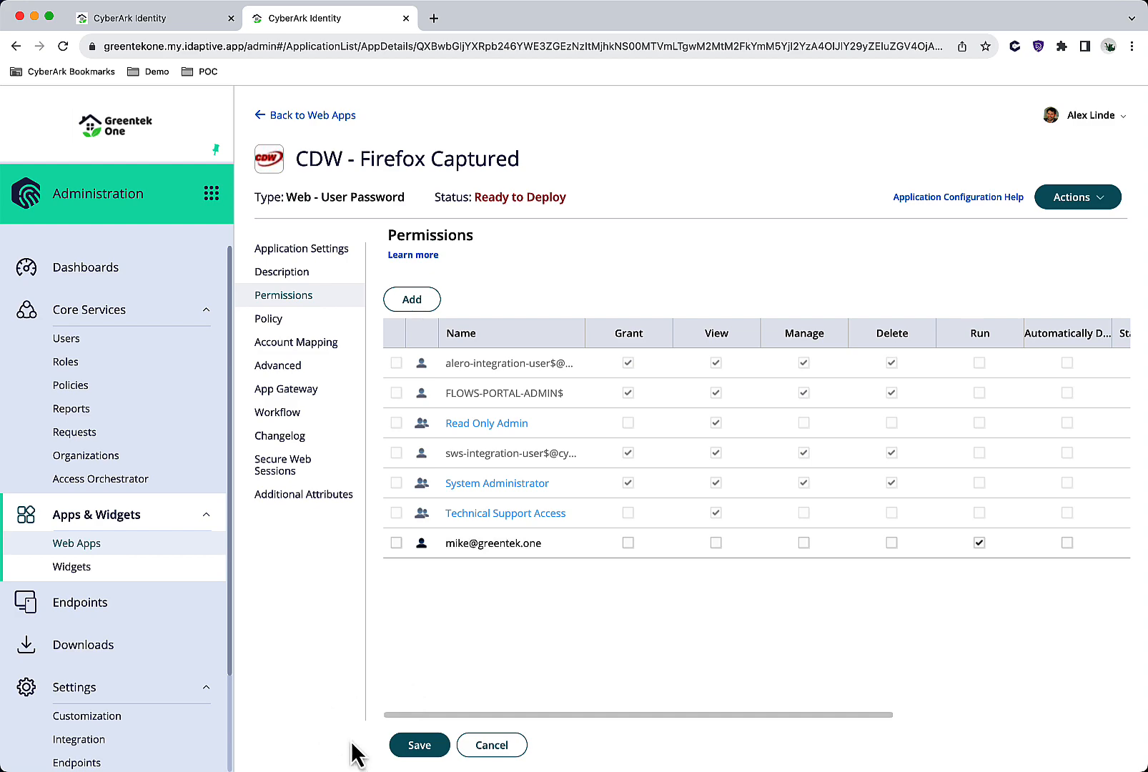
{"action": "left_click", "coordinate": [406, 746]}
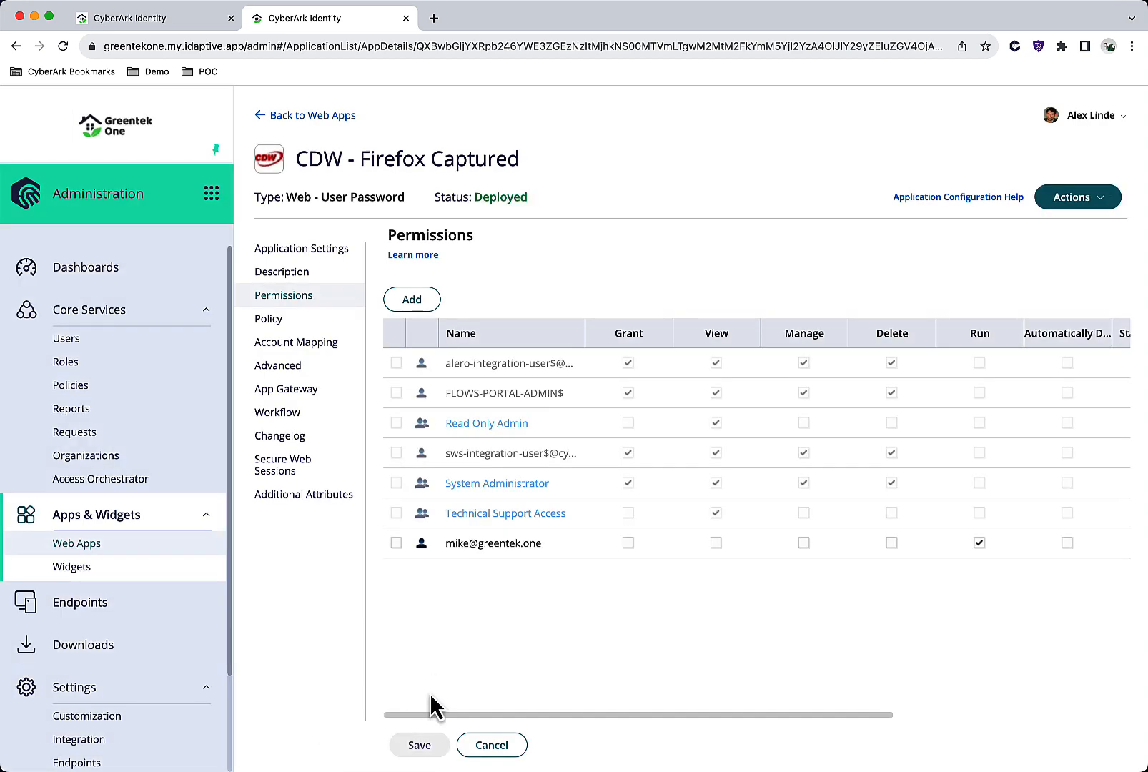
- Set the app's account mapping to Prompt for user name and save it
{"action": "left_click", "coordinate": [299, 349]}
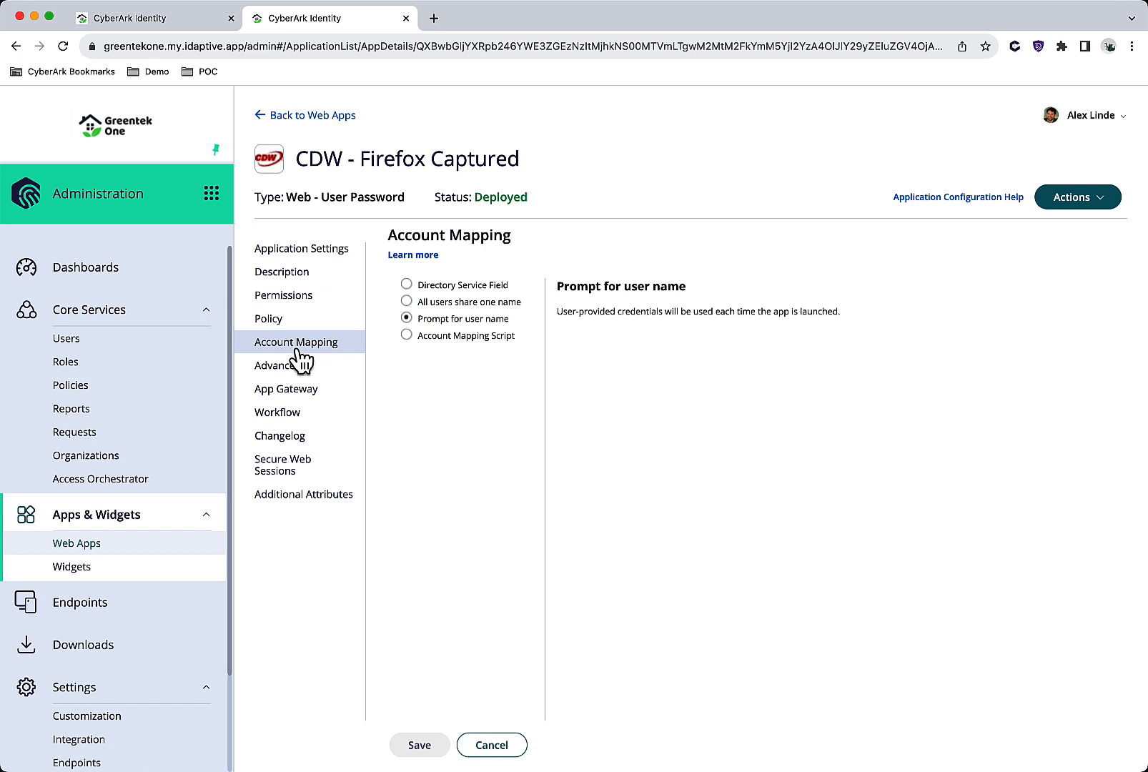
{"action": "left_click", "coordinate": [429, 303]}
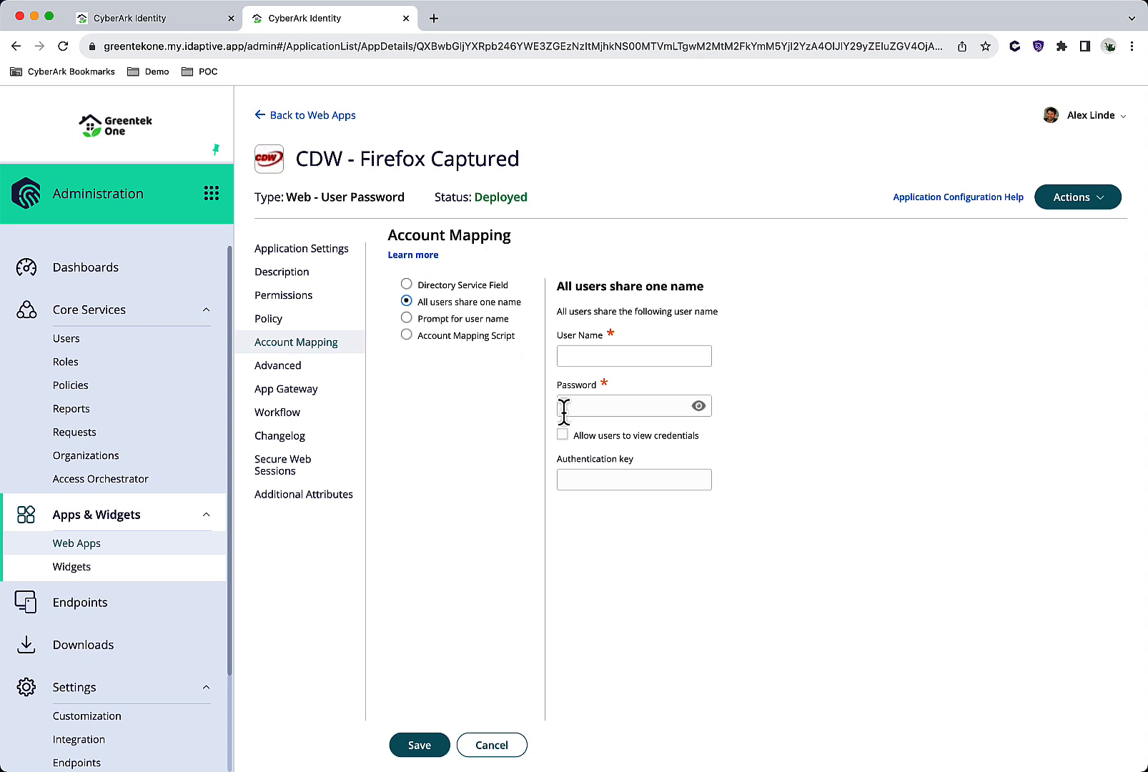
{"action": "left_click", "coordinate": [563, 437]}
{"action": "left_click", "coordinate": [563, 434]}
{"action": "left_click", "coordinate": [465, 321]}
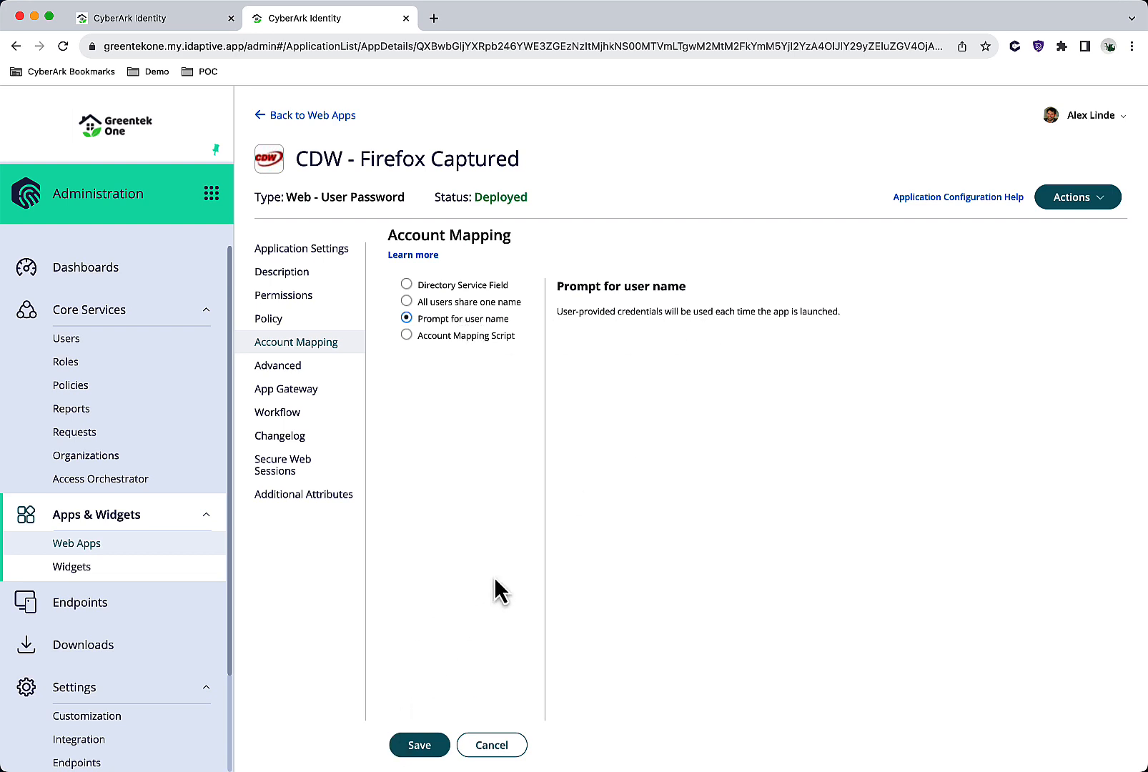
{"action": "left_click", "coordinate": [428, 747]}
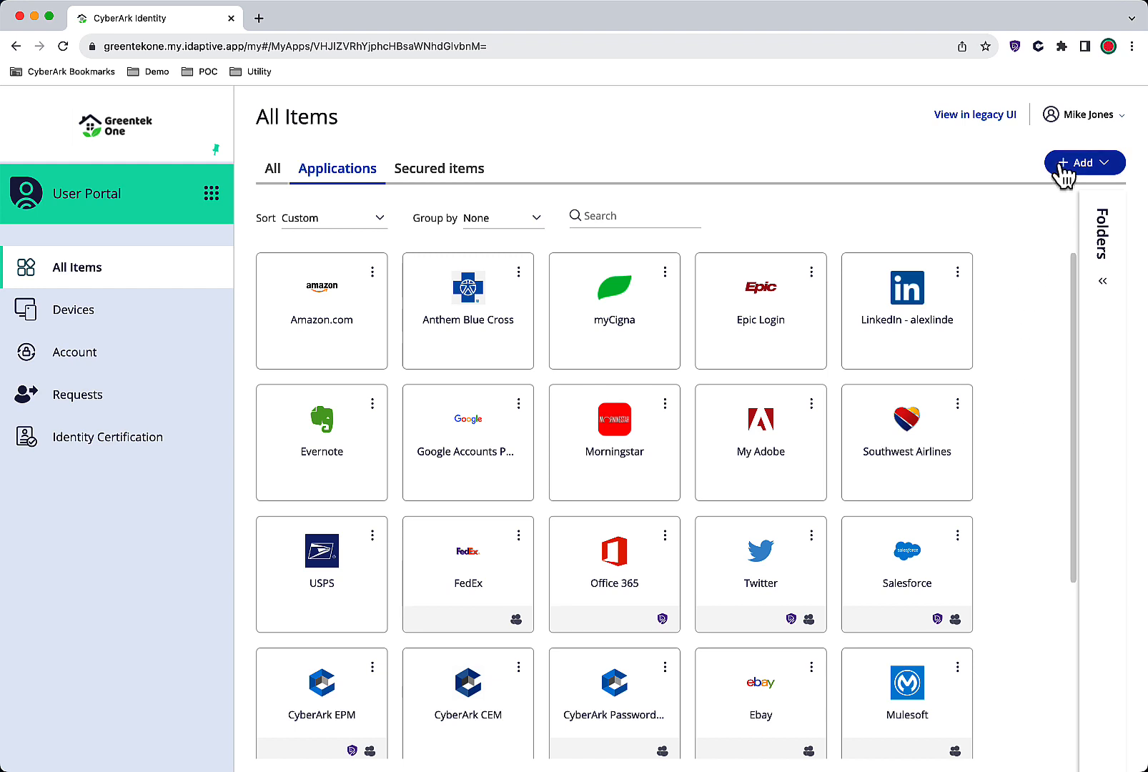
- Add CDW - Firefox Captured to the user portal from the Recommended apps catalog
{"action": "scroll", "coordinate": [969, 465], "scroll_direction": "down", "scroll_amount": 4}
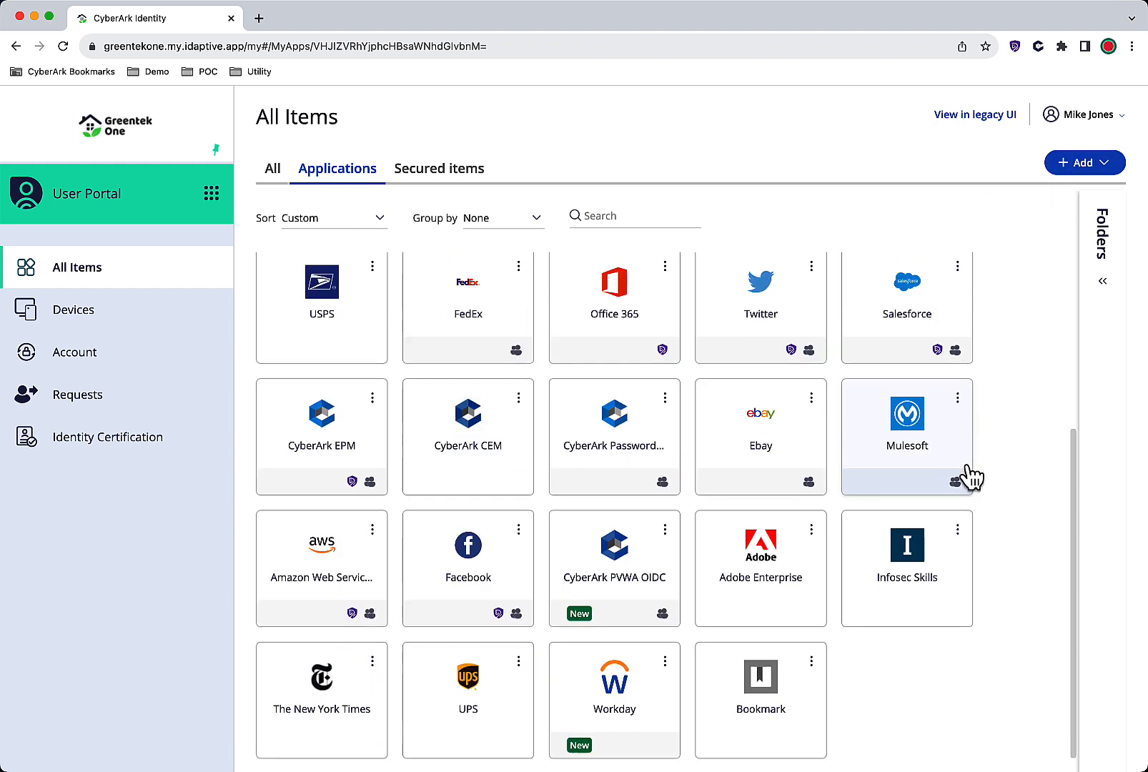
{"action": "scroll", "coordinate": [965, 485], "scroll_direction": "up", "scroll_amount": 4}
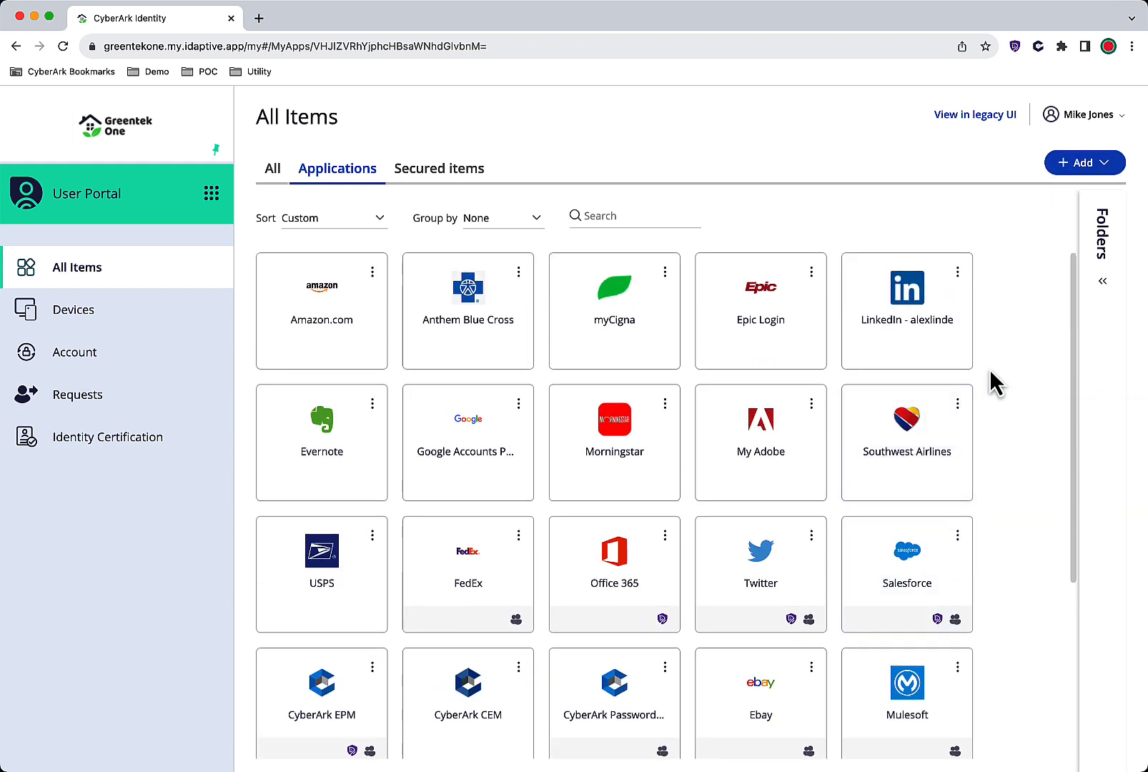
{"action": "left_click", "coordinate": [1064, 168]}
{"action": "left_click", "coordinate": [1063, 193]}
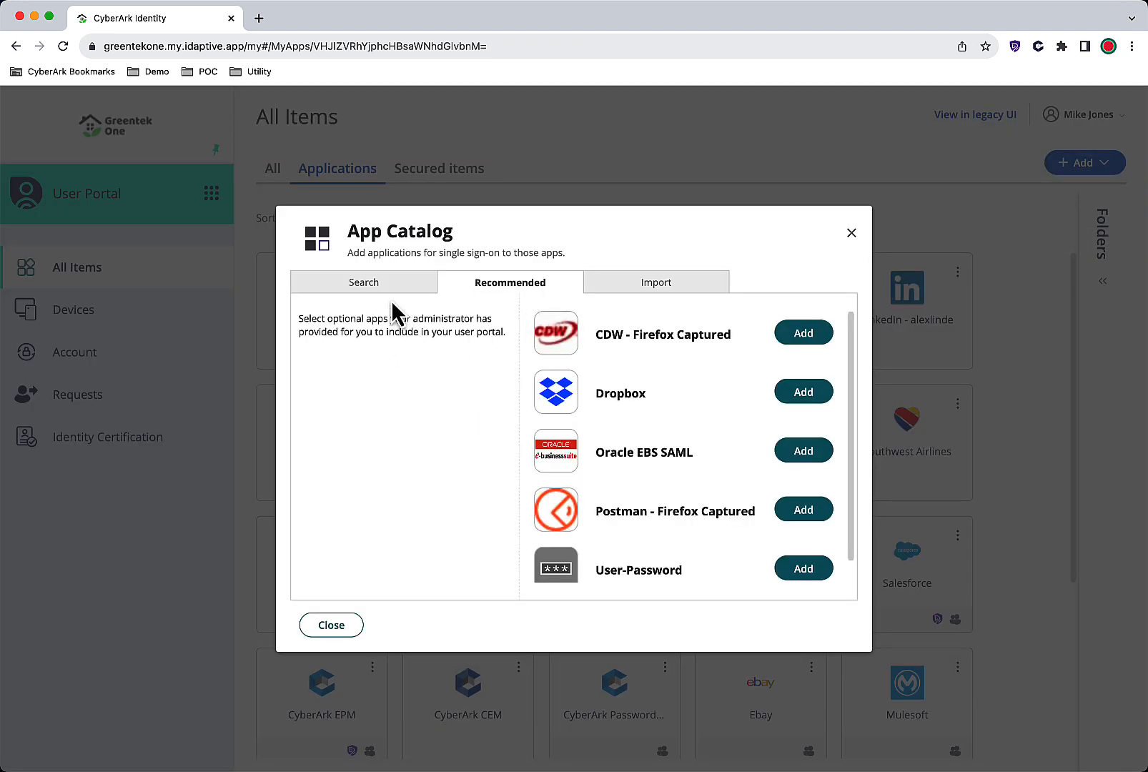
{"action": "left_click", "coordinate": [369, 287]}
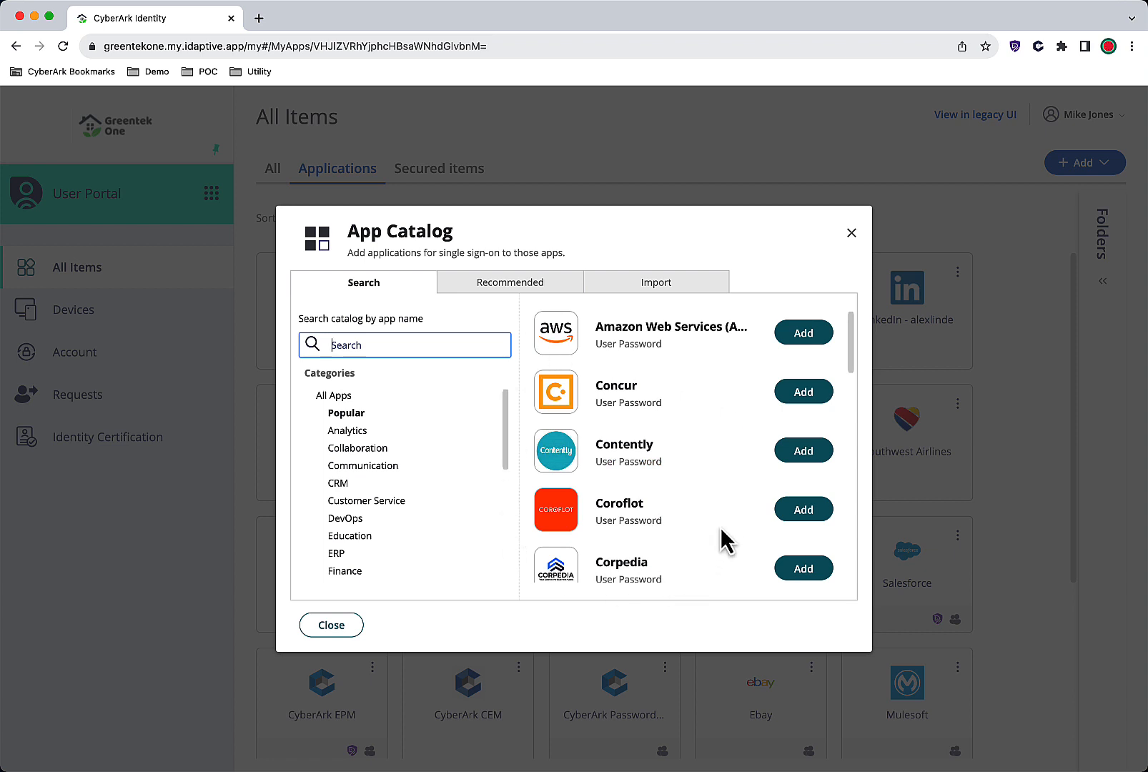
{"action": "left_click", "coordinate": [511, 290]}
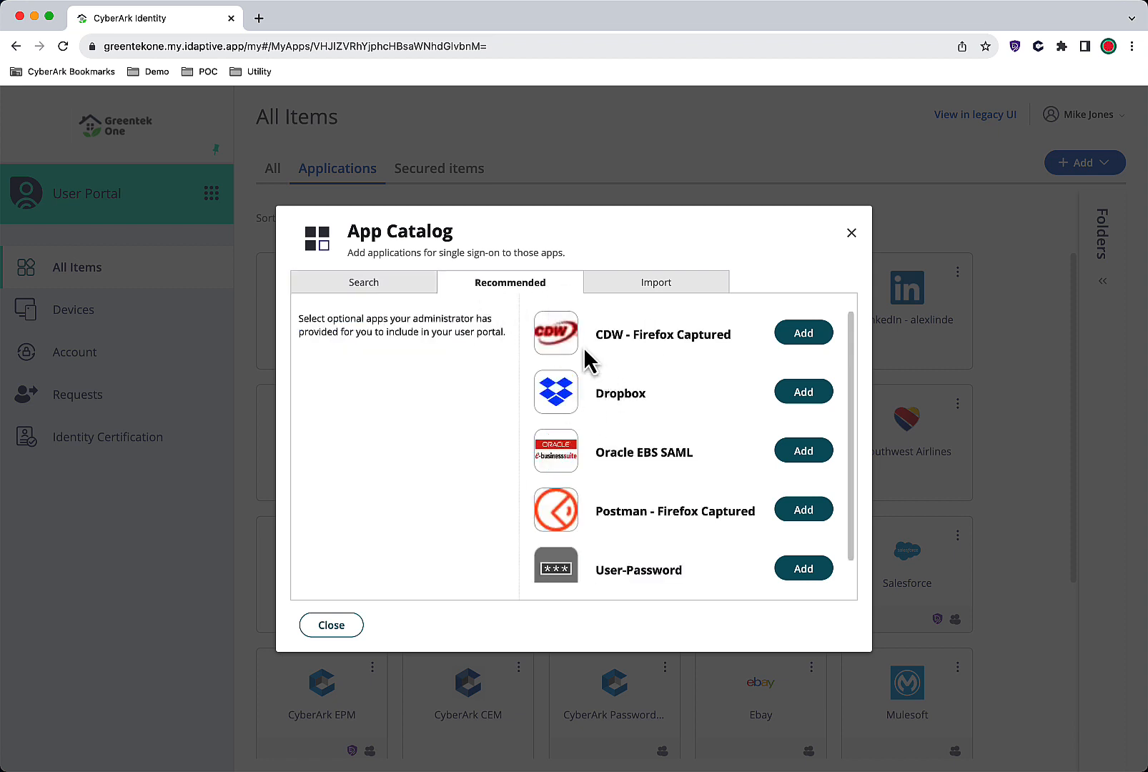
{"action": "left_click", "coordinate": [808, 341]}
{"action": "left_click", "coordinate": [520, 561]}
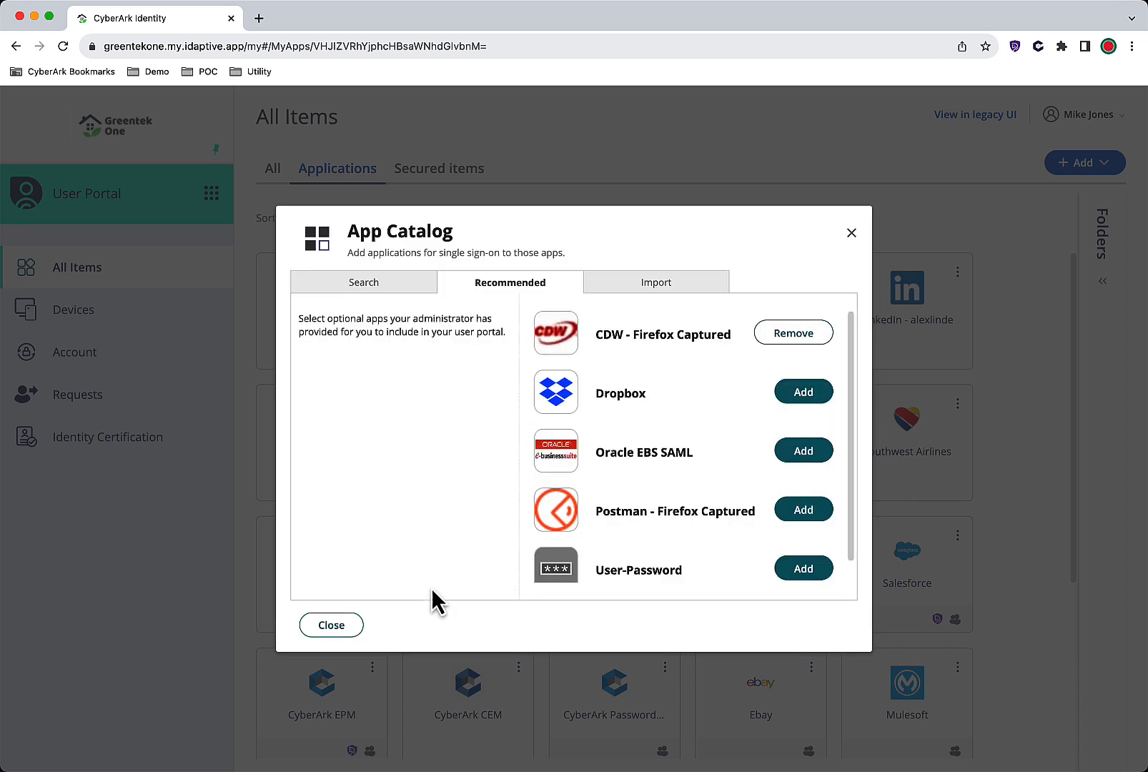
{"action": "left_click", "coordinate": [325, 629]}
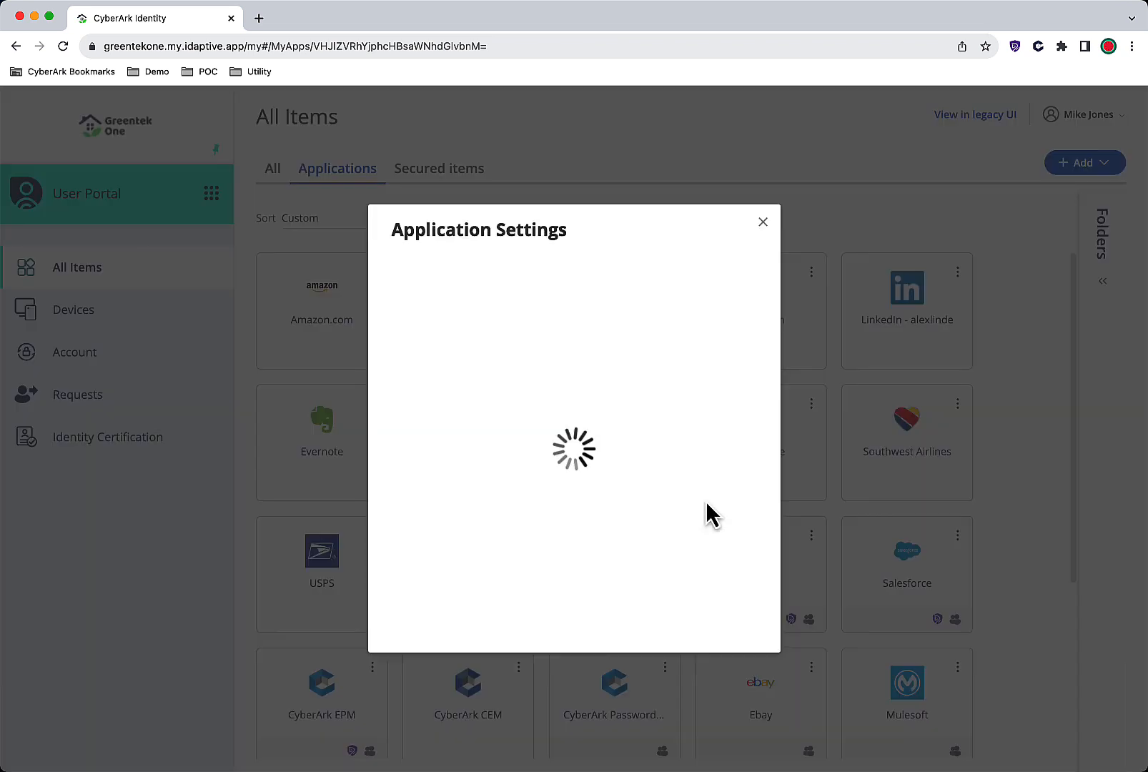
- Save the CDW login username and password, then launch the app from its portal tile
{"action": "left_click", "coordinate": [510, 613]}
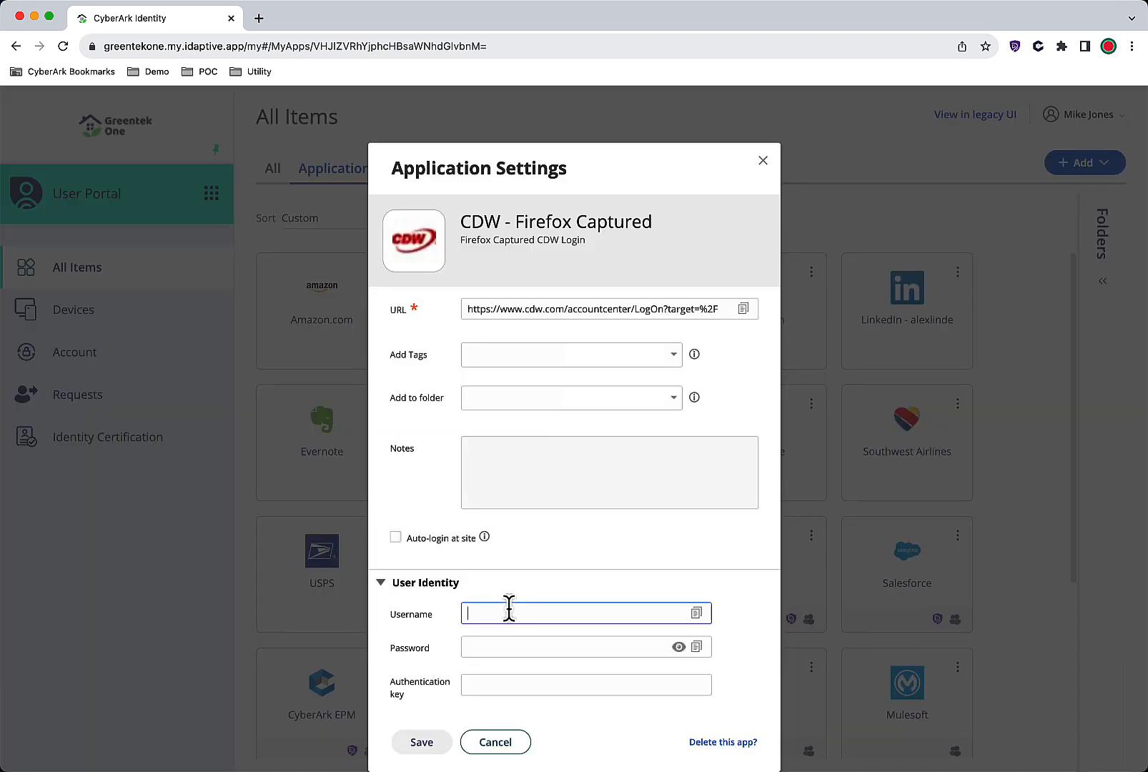
{"action": "type", "text": "Acyberark"}
{"action": "key", "text": "Tab"}
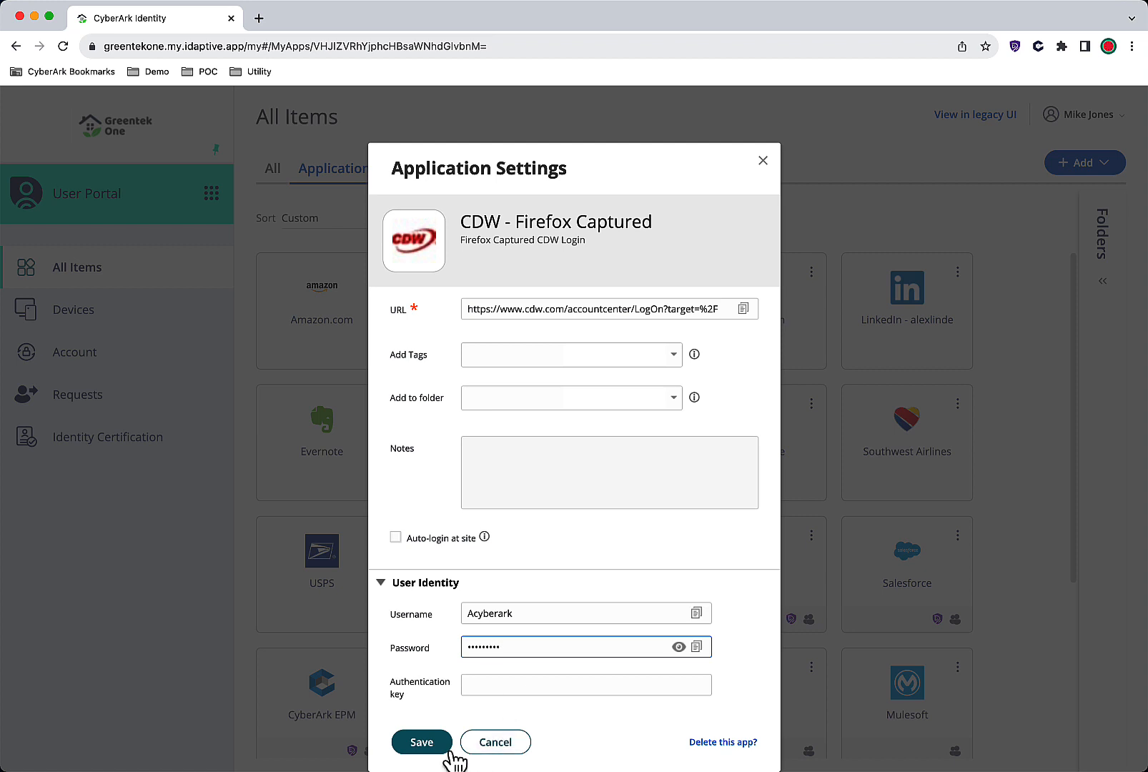
{"action": "left_click", "coordinate": [445, 745]}
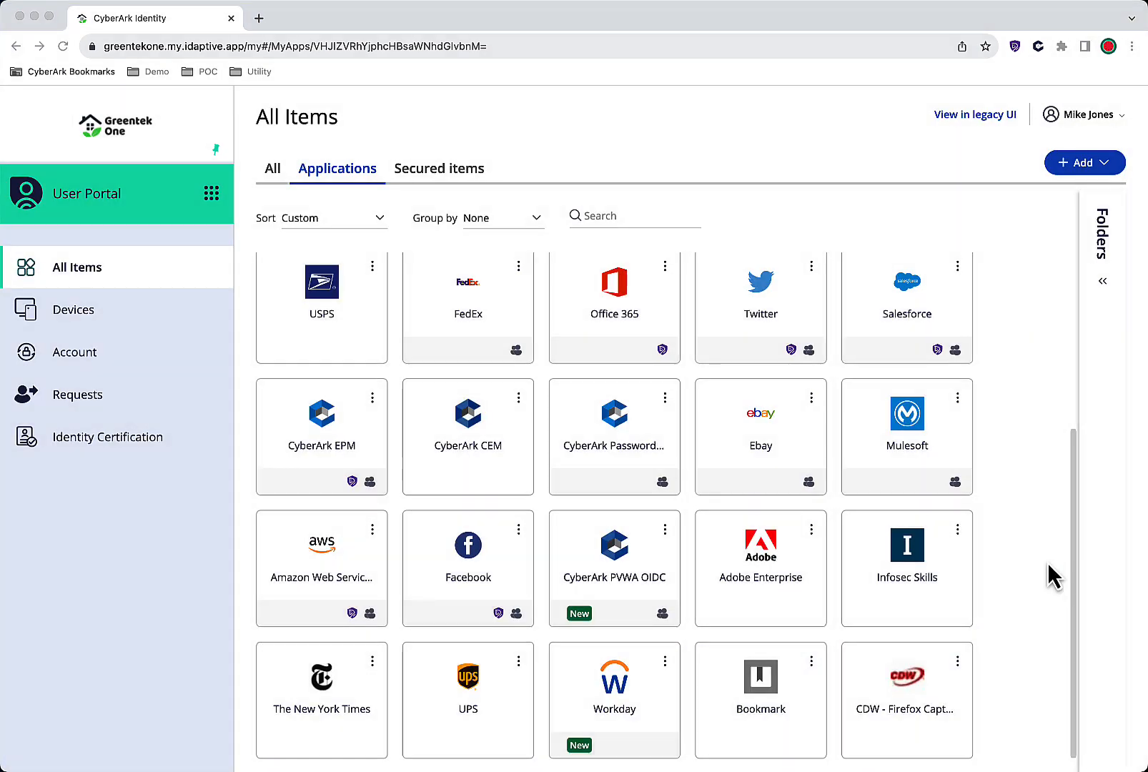
{"action": "left_click", "coordinate": [905, 688]}
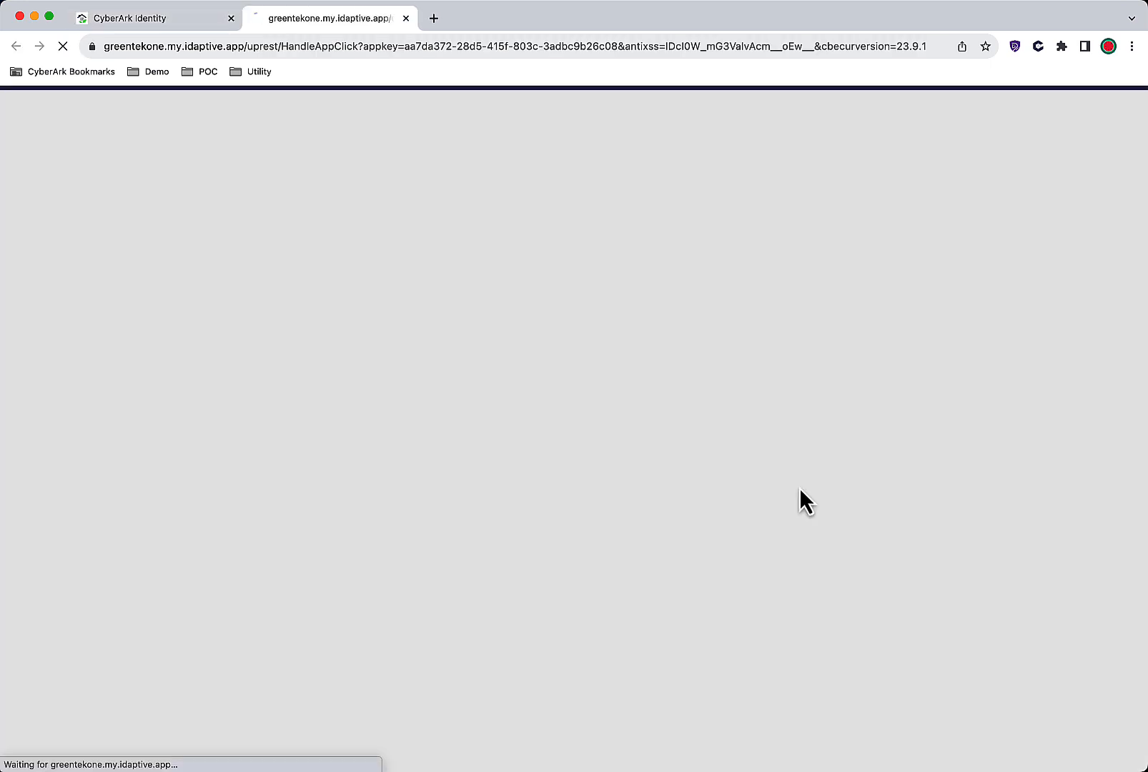